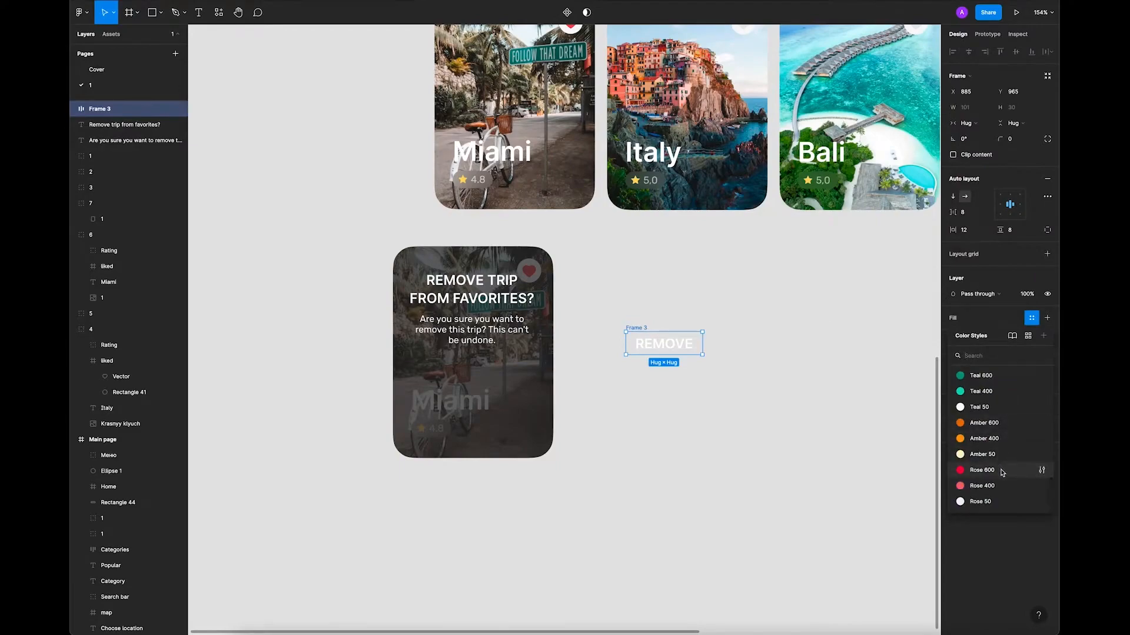
Step: Duplicate the Rose 600 REMOVE button 10 px below itself and change the copy's label to CANCEL
{"action": "left_click", "coordinate": [754, 416]}
{"action": "left_click_drag", "start_coordinate": [643, 330], "coordinate": [644, 363]}
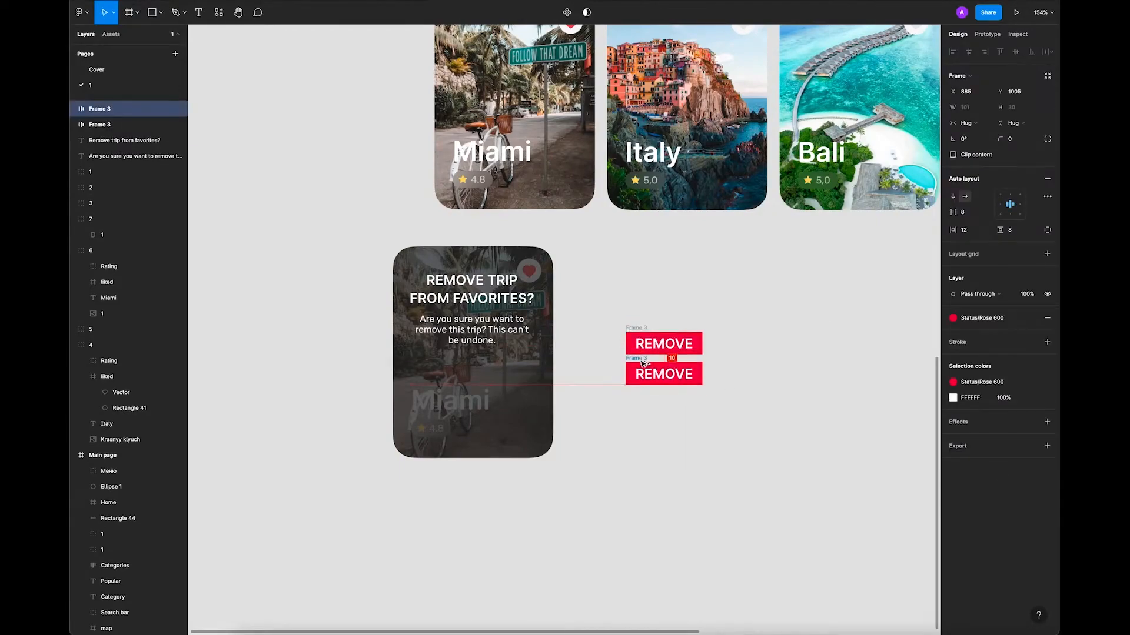
{"action": "double_click", "coordinate": [663, 373]}
{"action": "type", "text": "can"}
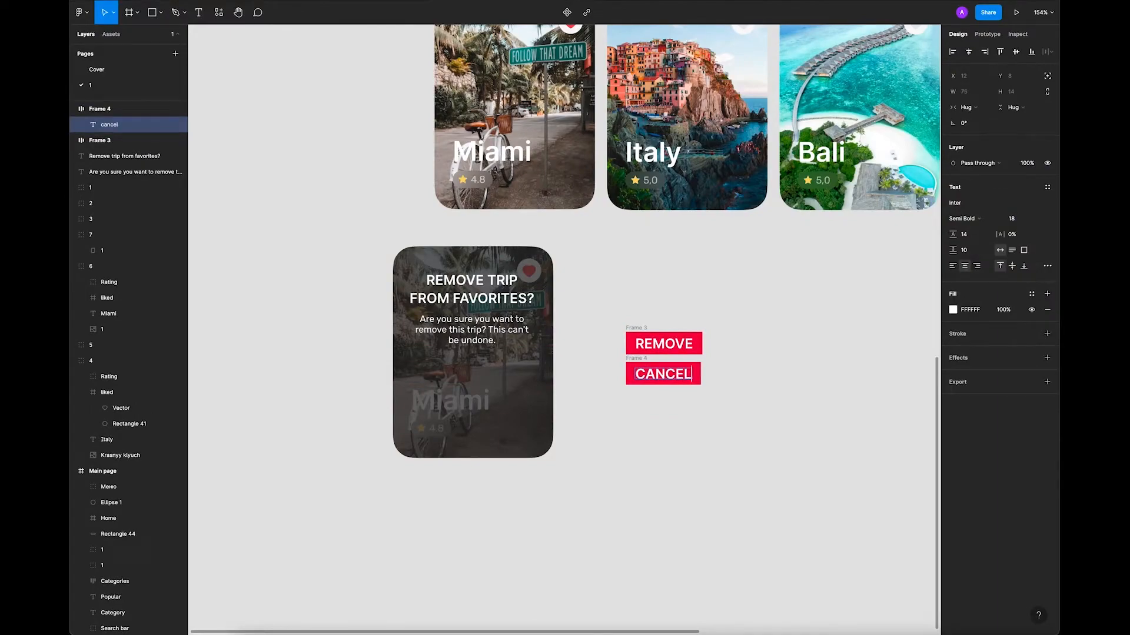
{"action": "key", "text": "Escape"}
{"action": "key", "text": "Escape"}
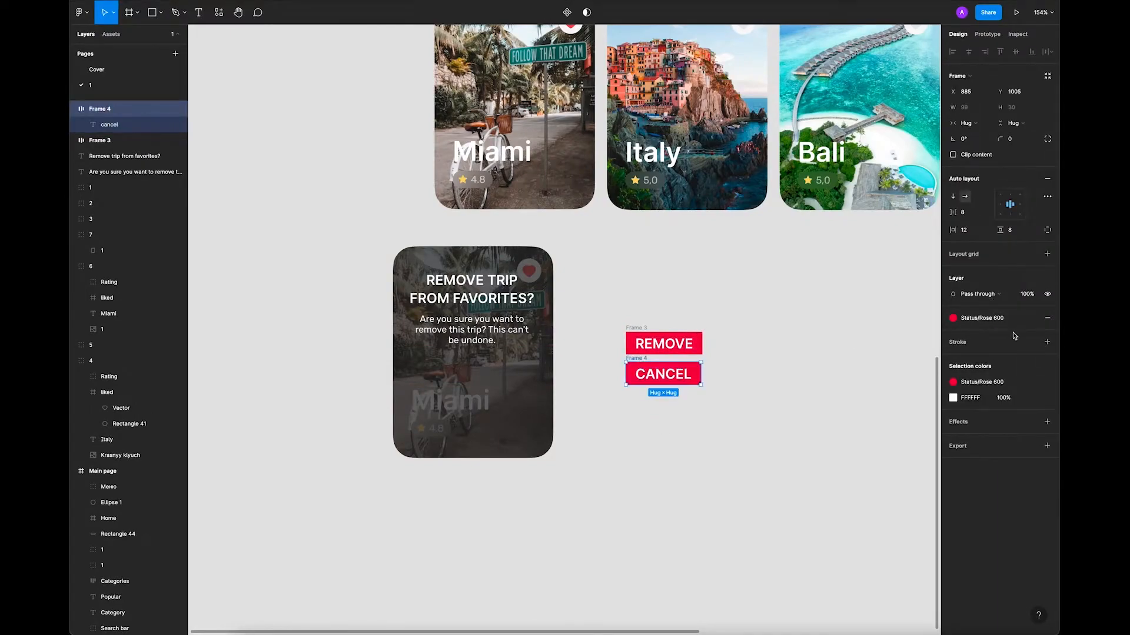
Step: Try a white fill on the CANCEL button
{"action": "left_click", "coordinate": [975, 321]}
{"action": "left_click", "coordinate": [959, 434]}
{"action": "left_click", "coordinate": [654, 393]}
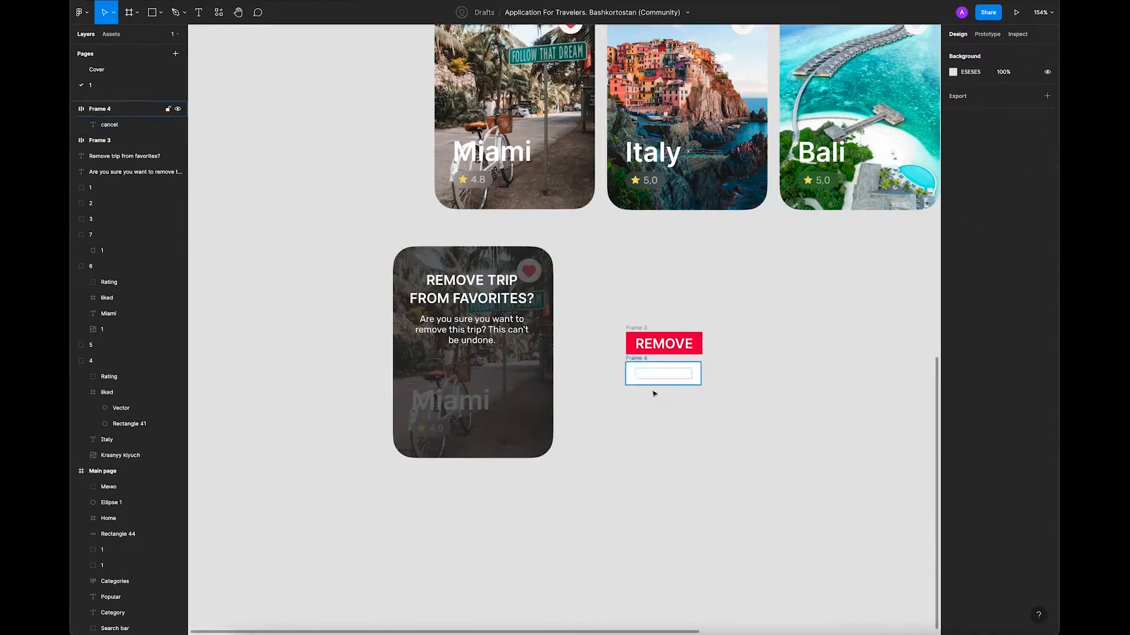
Step: Remove the CANCEL button's fill and give the button a 1 px inside stroke in white FFFFFF
{"action": "left_click", "coordinate": [635, 363]}
{"action": "left_click", "coordinate": [1047, 318]}
{"action": "left_click", "coordinate": [1047, 342]}
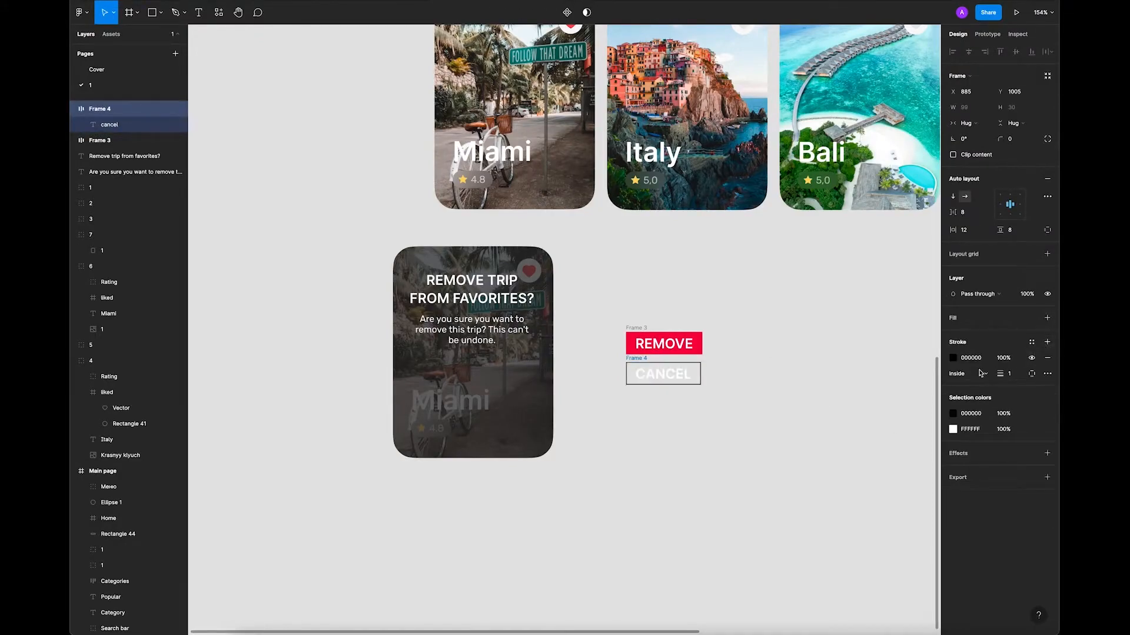
{"action": "left_click", "coordinate": [953, 358]}
{"action": "left_click", "coordinate": [828, 364]}
{"action": "left_click", "coordinate": [830, 343]}
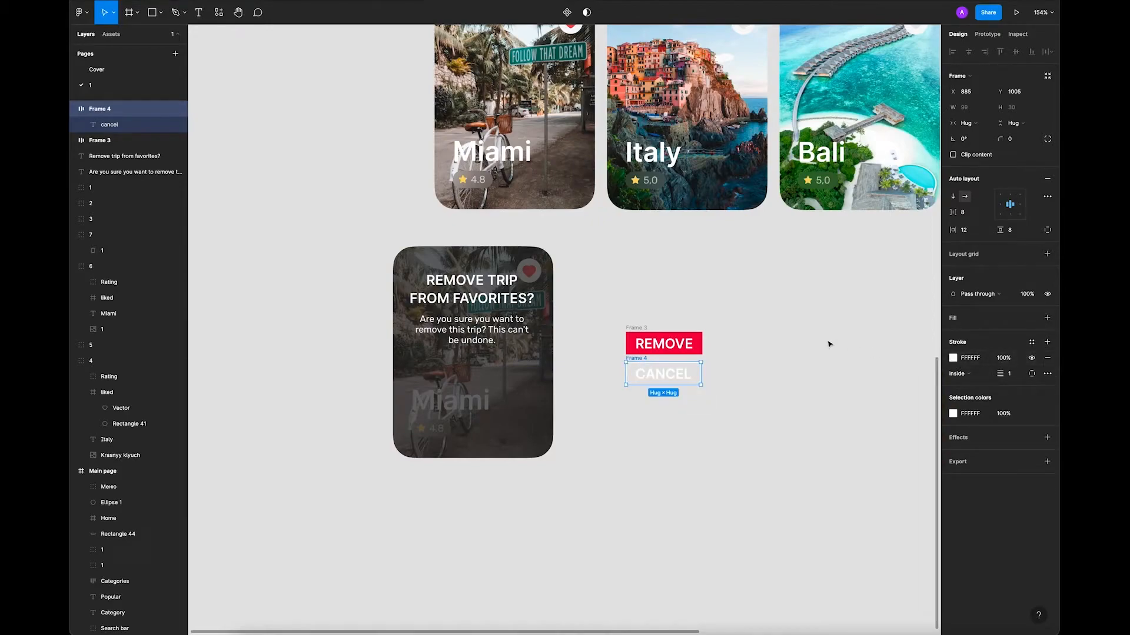
Step: Set the corner radius of the REMOVE and CANCEL buttons to 54 and their label font size to 14
{"action": "left_click", "coordinate": [734, 342]}
{"action": "left_click", "coordinate": [628, 332]}
{"action": "left_click", "coordinate": [645, 366], "text": "shift"}
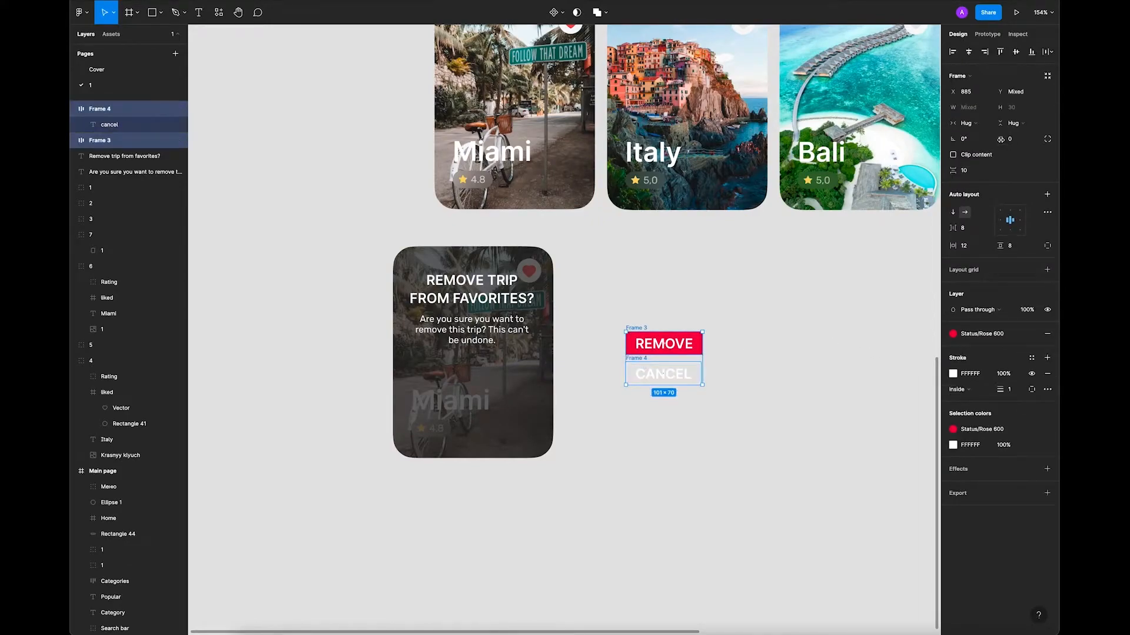
{"action": "key", "text": "Return"}
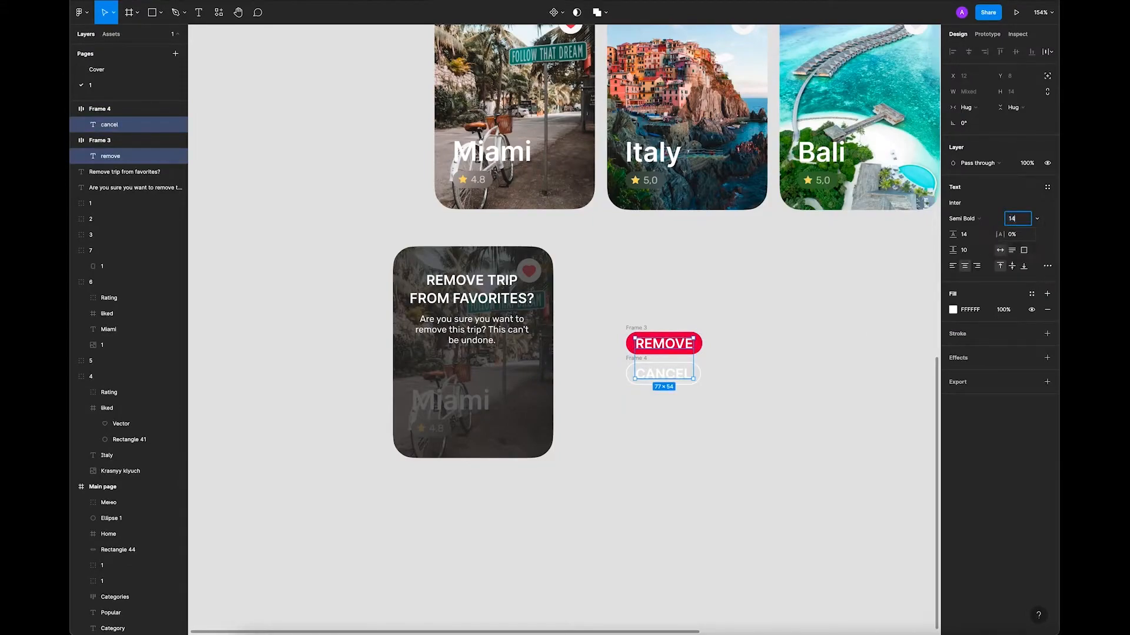
{"action": "key", "text": "Return"}
{"action": "left_click", "coordinate": [675, 323]}
{"action": "left_click", "coordinate": [643, 328]}
{"action": "key", "text": "Escape"}
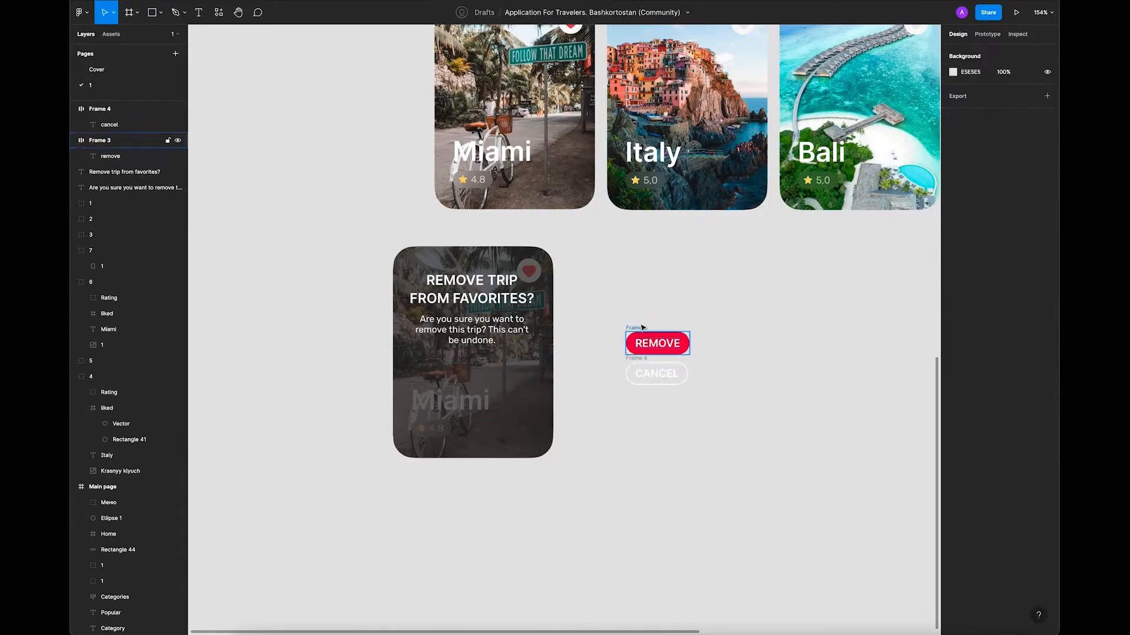
Step: Set the horizontal padding of both the REMOVE and CANCEL buttons to 24
{"action": "left_click", "coordinate": [642, 328]}
{"action": "left_click", "coordinate": [653, 374], "text": "shift"}
{"action": "left_click_drag", "start_coordinate": [951, 246], "coordinate": [962, 247]}
Step: Move the REMOVE and CANCEL buttons together onto the dark Miami card, below the confirmation message
{"action": "left_click", "coordinate": [711, 323]}
{"action": "left_click", "coordinate": [667, 329]}
{"action": "left_click", "coordinate": [666, 373], "text": "shift"}
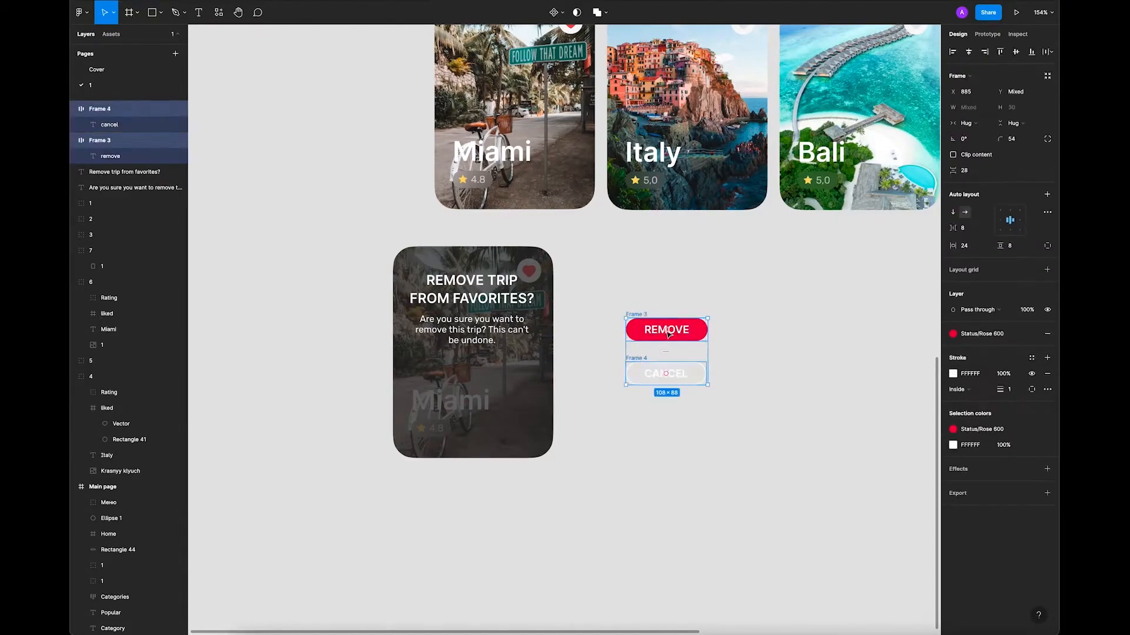
{"action": "left_click_drag", "start_coordinate": [668, 333], "coordinate": [475, 377]}
{"action": "scroll", "coordinate": [440, 370], "scroll_direction": "up", "scroll_amount": 3}
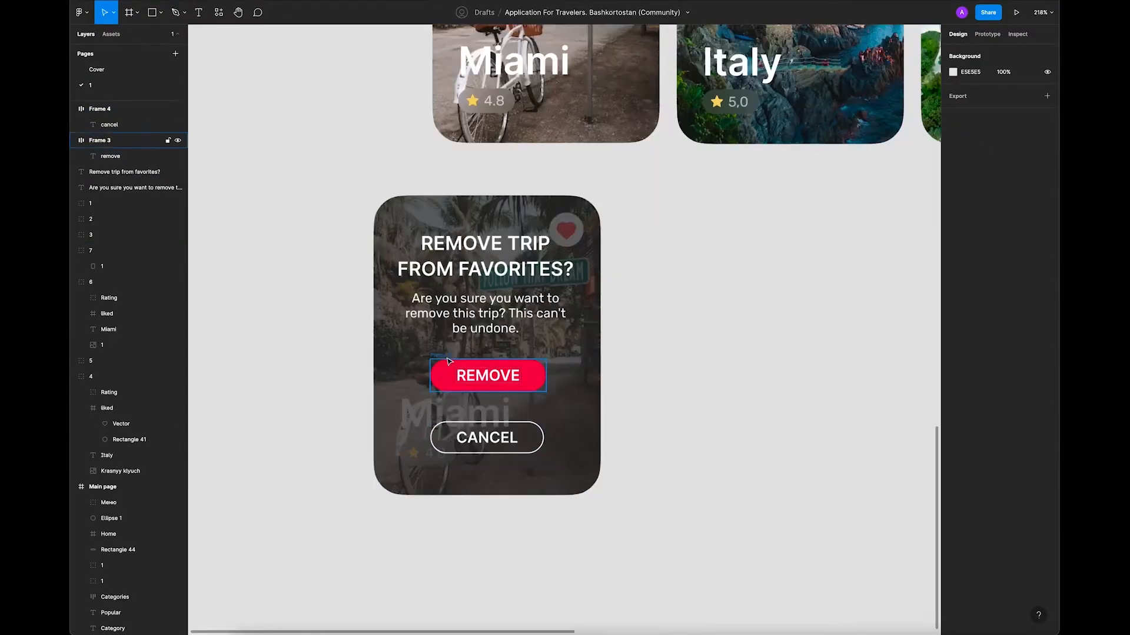
Step: Move the REMOVE button down on the card so that it sits just above the CANCEL button
{"action": "left_click", "coordinate": [445, 373]}
{"action": "left_click_drag", "start_coordinate": [445, 373], "coordinate": [448, 385]}
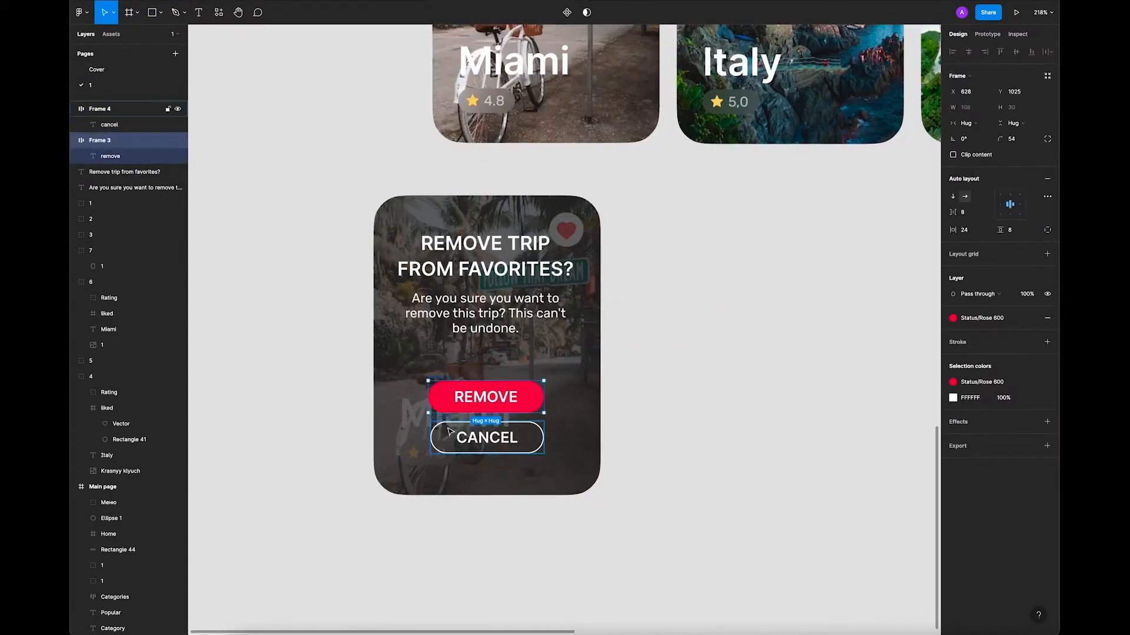
{"action": "left_click", "coordinate": [486, 437], "text": "shift"}
{"action": "left_click", "coordinate": [436, 402]}
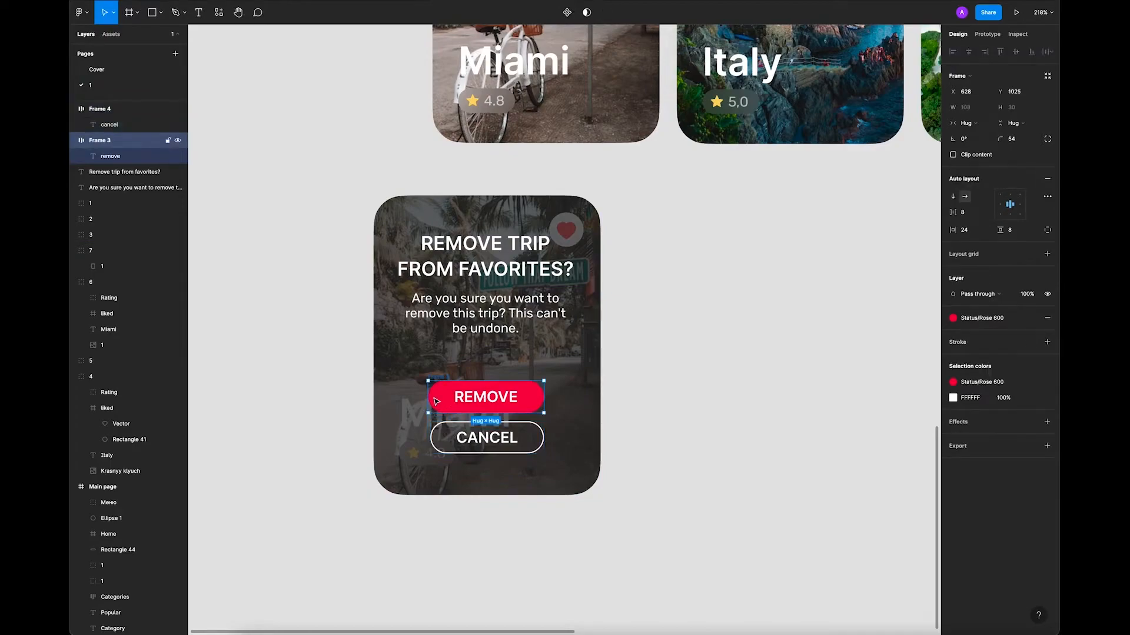
Step: Widen the REMOVE button to 188 px and stretch the CANCEL button to the same width
{"action": "left_click_drag", "start_coordinate": [428, 395], "coordinate": [391, 395]}
{"action": "left_click_drag", "start_coordinate": [543, 397], "coordinate": [592, 398]}
{"action": "left_click", "coordinate": [441, 409]}
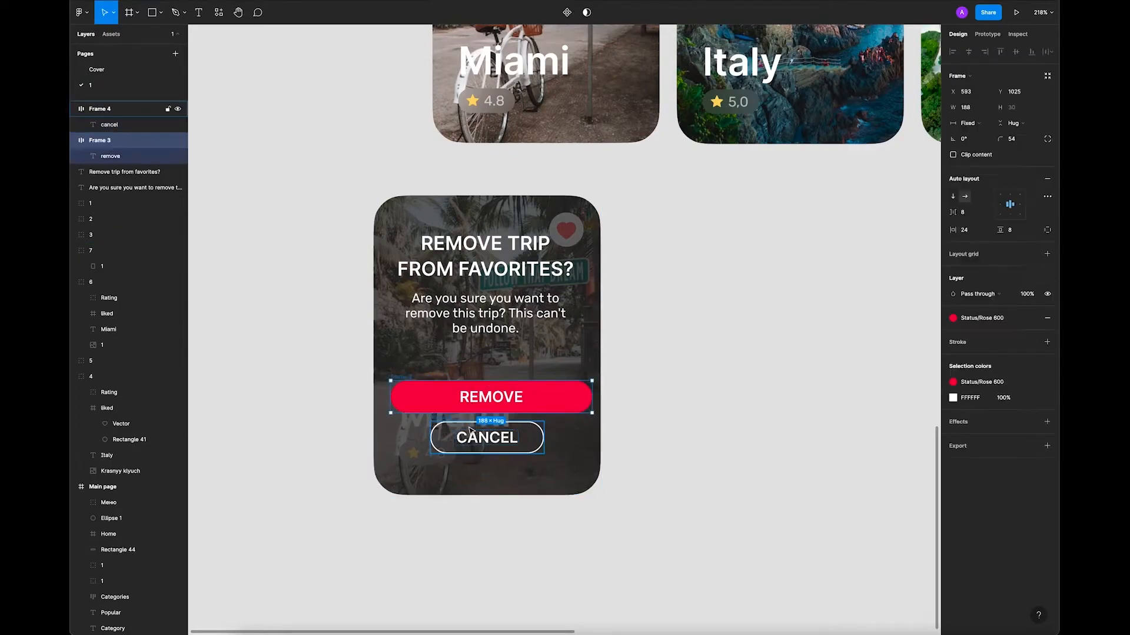
{"action": "left_click_drag", "start_coordinate": [443, 421], "coordinate": [403, 422]}
{"action": "left_click_drag", "start_coordinate": [506, 438], "coordinate": [549, 429]}
Step: Align the horizontal centres of the two buttons, the confirmation message and the heading on the dark card
{"action": "left_click", "coordinate": [610, 452]}
{"action": "left_click", "coordinate": [541, 397]}
{"action": "left_click", "coordinate": [542, 438], "text": "shift"}
{"action": "left_click", "coordinate": [532, 313], "text": "shift"}
{"action": "left_click", "coordinate": [534, 278], "text": "shift"}
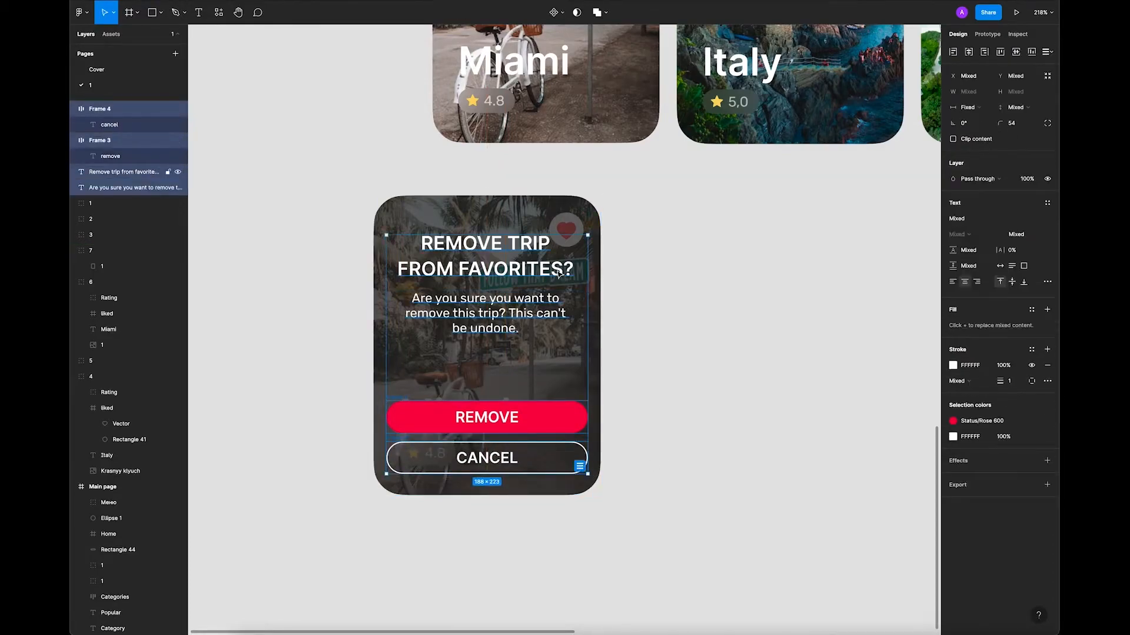
{"action": "left_click", "coordinate": [968, 52]}
{"action": "left_click", "coordinate": [769, 282]}
Step: Change the font of the "Remove trip from favorites?" heading to the wide typeface used on the app screens
{"action": "left_click", "coordinate": [532, 272]}
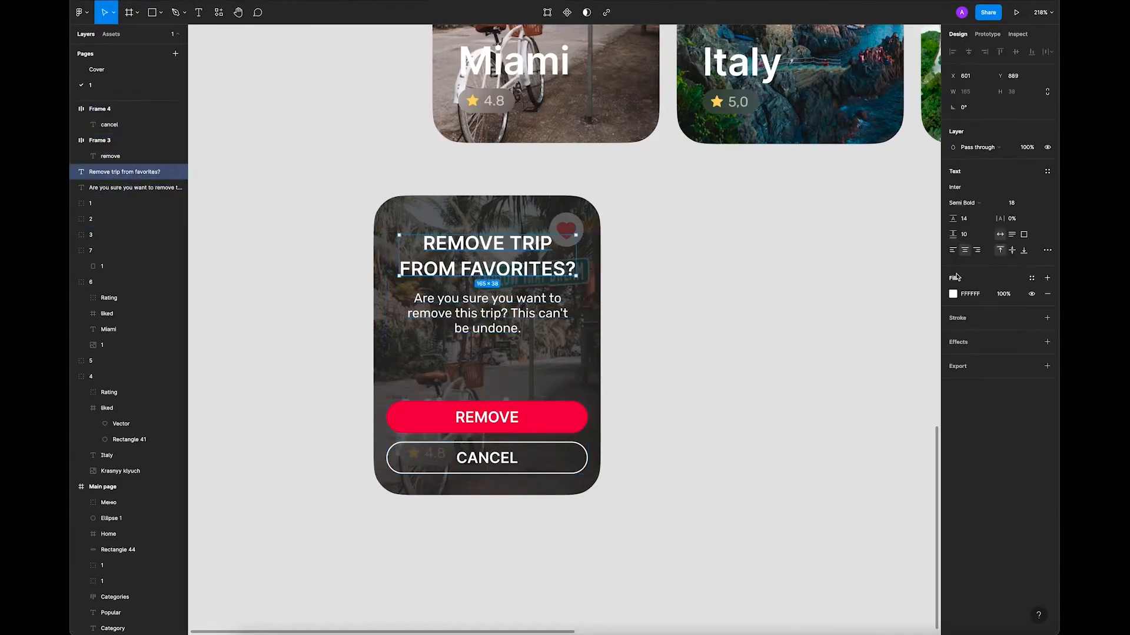
{"action": "left_click", "coordinate": [975, 203]}
{"action": "left_click", "coordinate": [975, 202]}
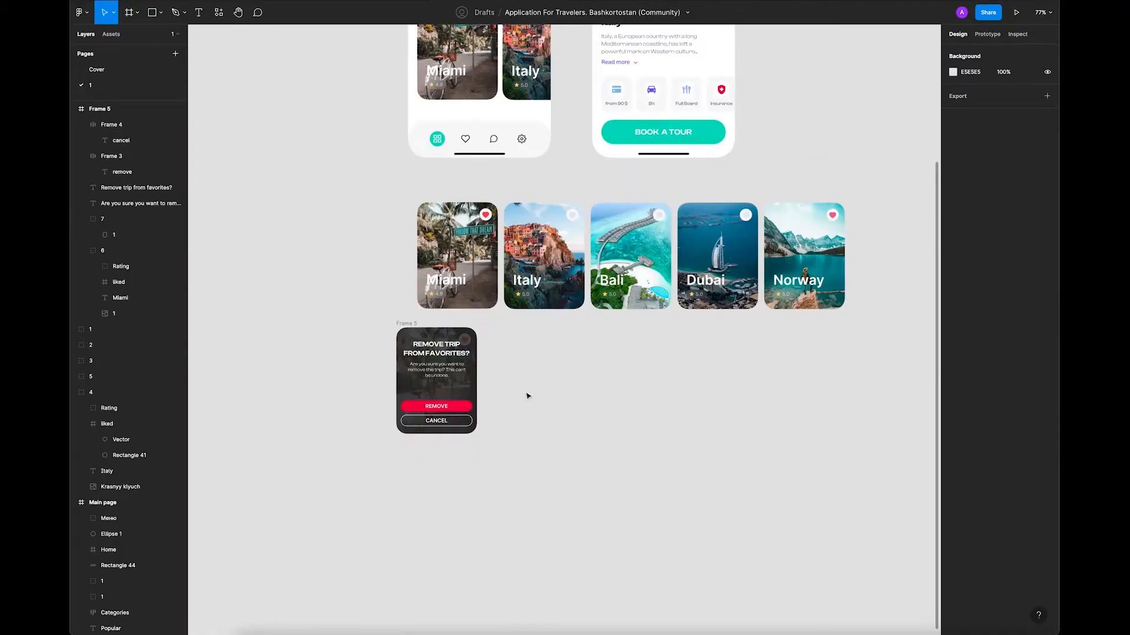
Step: Place the confirmation card's frame beside the Miami card in the row of city cards and name it "Remove"
{"action": "left_click_drag", "start_coordinate": [528, 393], "coordinate": [500, 394]}
{"action": "left_click_drag", "start_coordinate": [388, 335], "coordinate": [309, 199]}
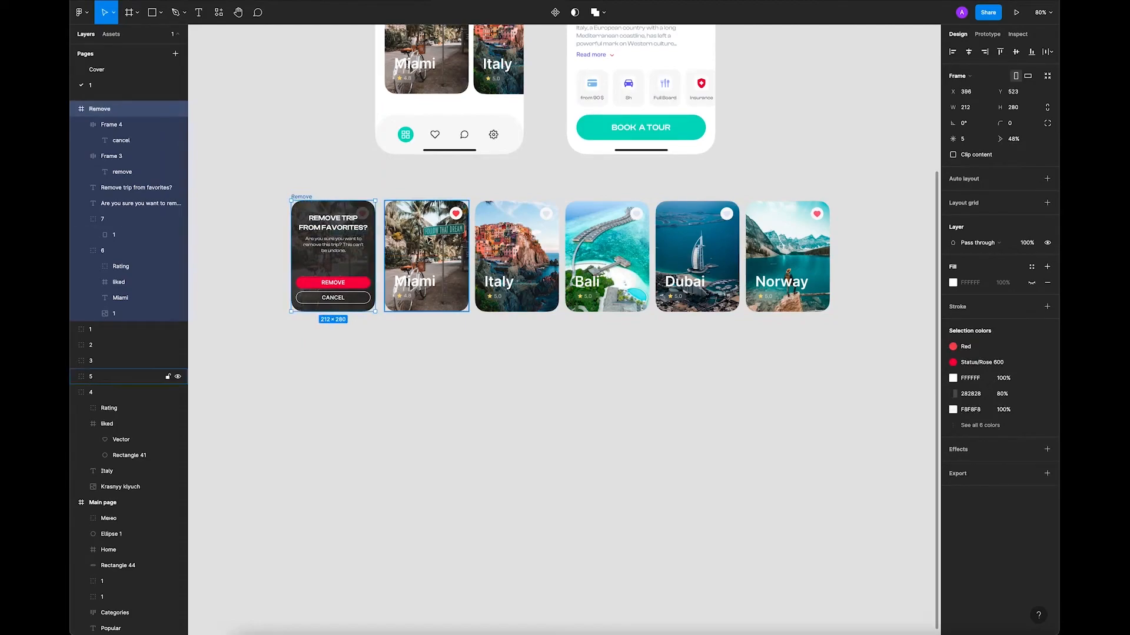
{"action": "left_click_drag", "start_coordinate": [408, 360], "coordinate": [302, 334]}
{"action": "left_click", "coordinate": [747, 347]}
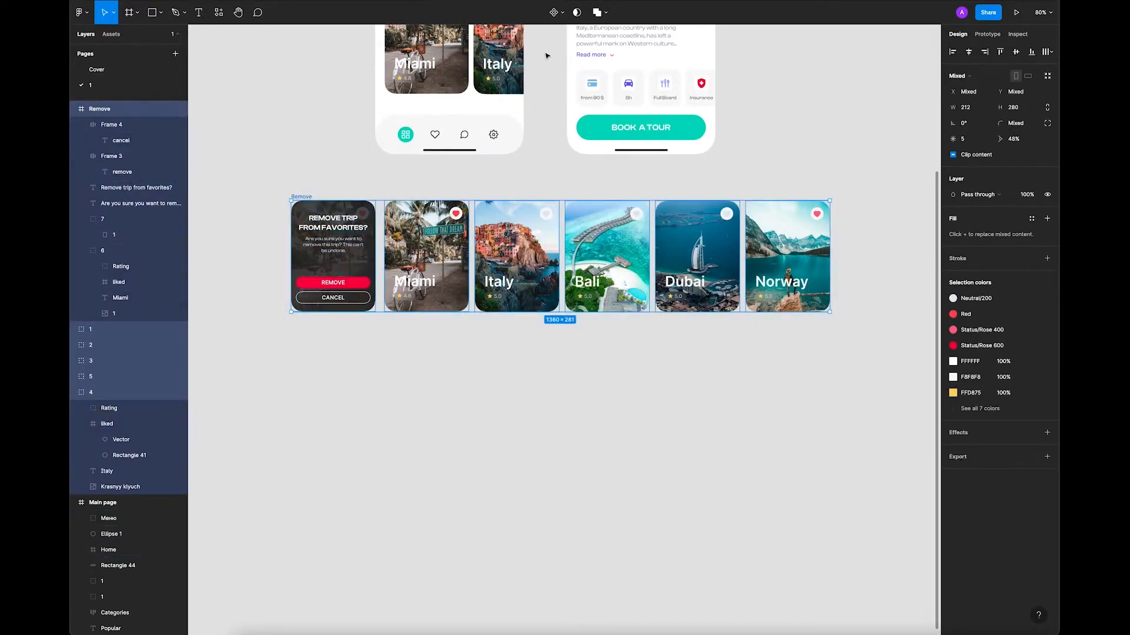
Step: Batch rename the five city card groups with two-digit numbers from 01 to 05
{"action": "left_click_drag", "start_coordinate": [436, 340], "coordinate": [849, 234]}
{"action": "key", "text": "shift+r"}
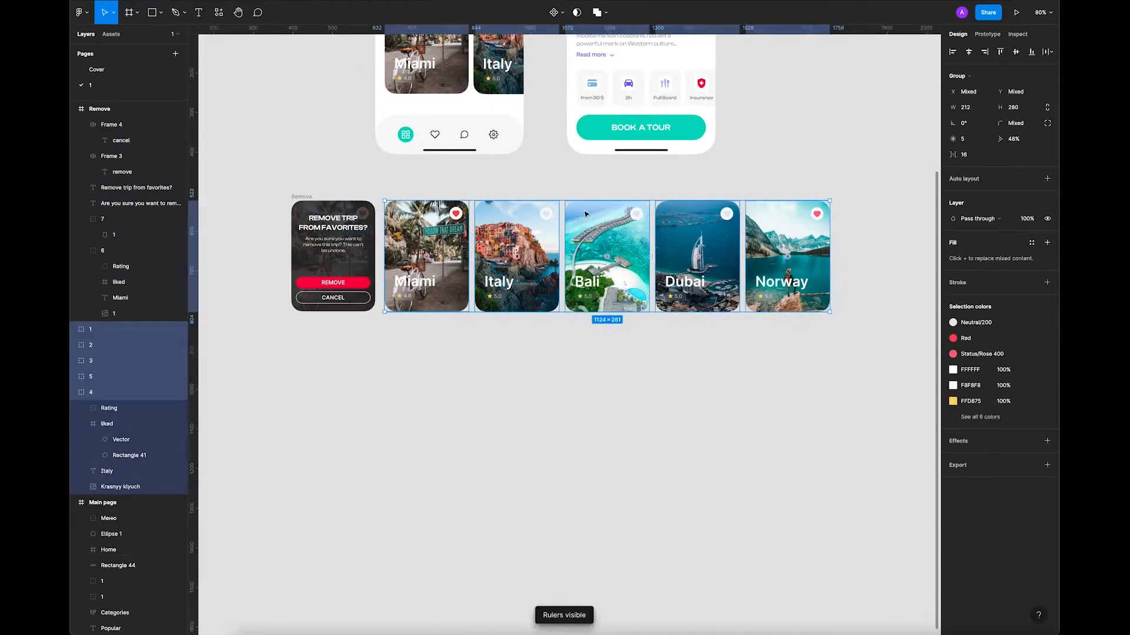
{"action": "key", "text": "ctrl+r"}
{"action": "left_click", "coordinate": [640, 172]}
{"action": "left_click", "coordinate": [661, 225]}
Step: Create separate components from the Remove card and the five city cards, and combine them as variants
{"action": "left_click_drag", "start_coordinate": [271, 354], "coordinate": [916, 173]}
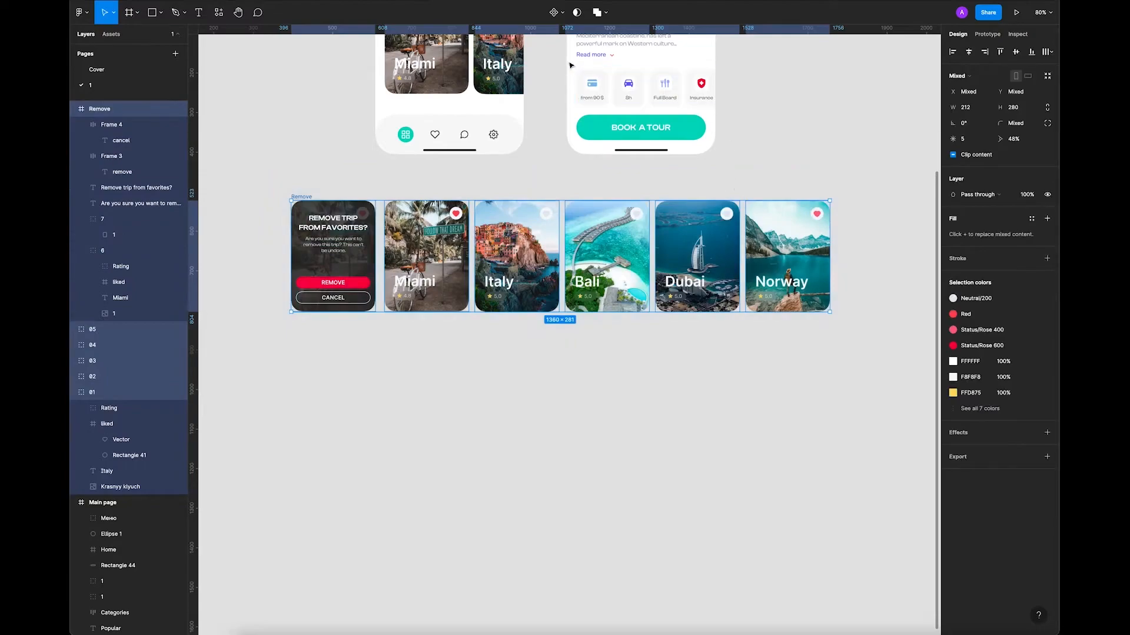
{"action": "left_click", "coordinate": [556, 13]}
{"action": "left_click", "coordinate": [554, 50]}
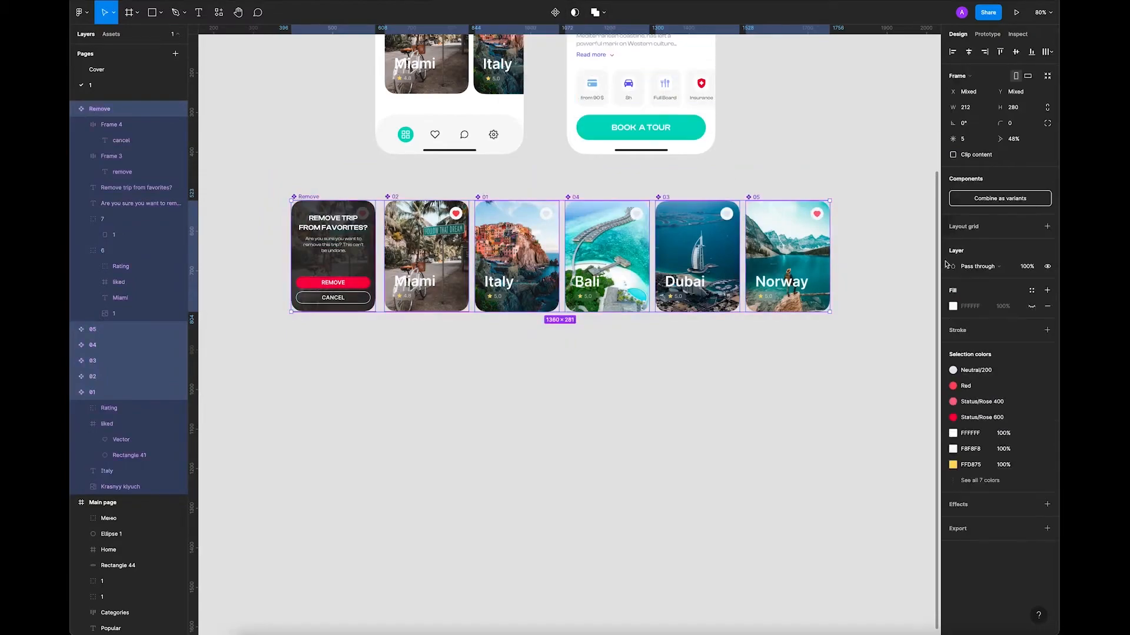
{"action": "left_click", "coordinate": [994, 202]}
{"action": "left_click", "coordinate": [597, 386]}
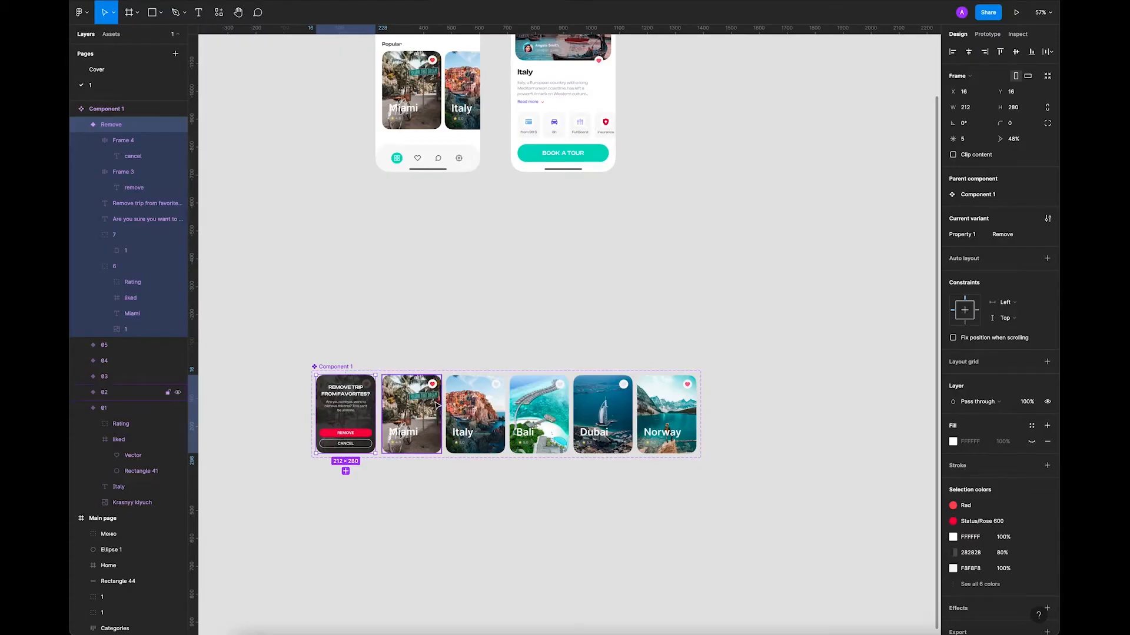
Step: Copy the five city card variants, Miami through Norway, as instances above the component set
{"action": "left_click", "coordinate": [475, 414], "text": "shift"}
{"action": "left_click", "coordinate": [603, 415], "text": "shift"}
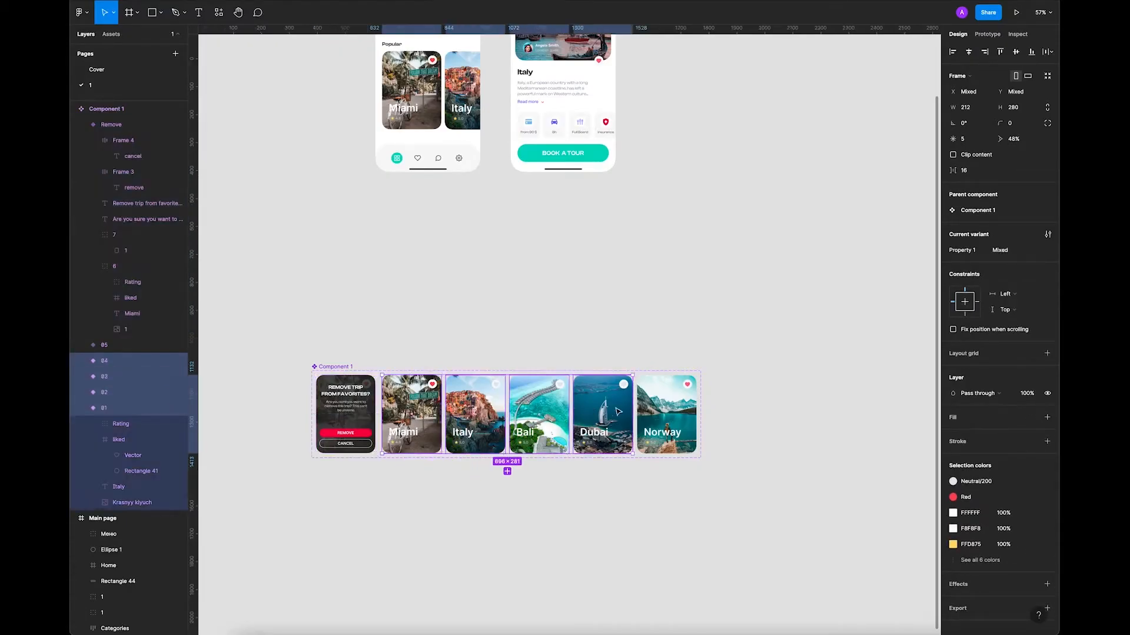
{"action": "left_click", "coordinate": [666, 415], "text": "shift"}
{"action": "left_click_drag", "start_coordinate": [497, 418], "coordinate": [501, 267]}
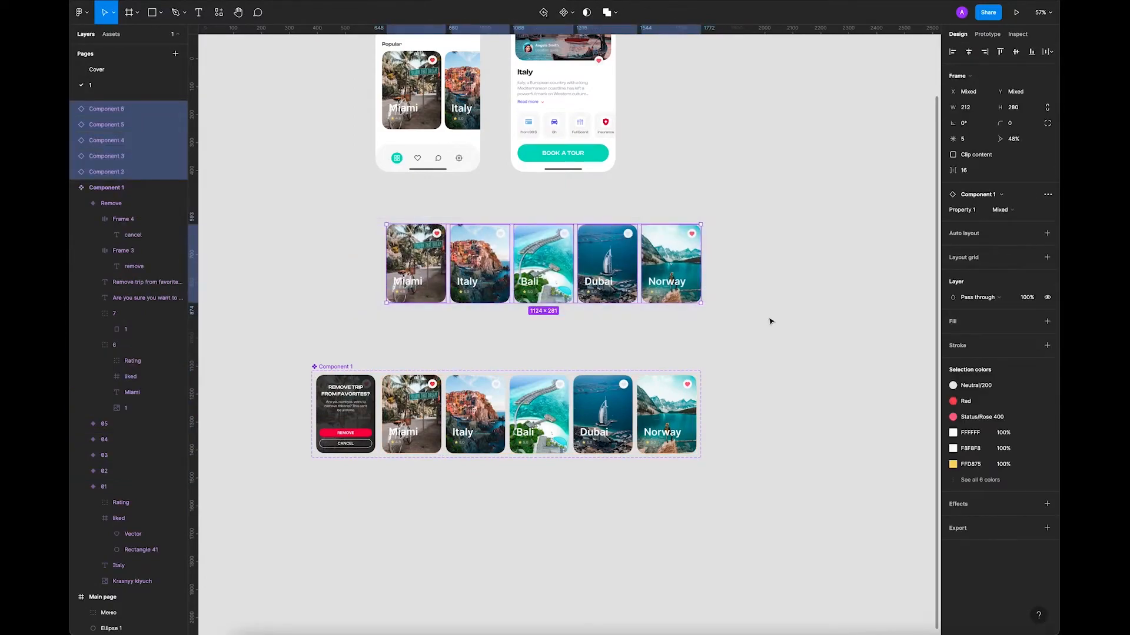
Step: Wrap the five card instances in a frame and narrow it to 327 px so that it clips the row
{"action": "key", "text": "ctrl+alt+g"}
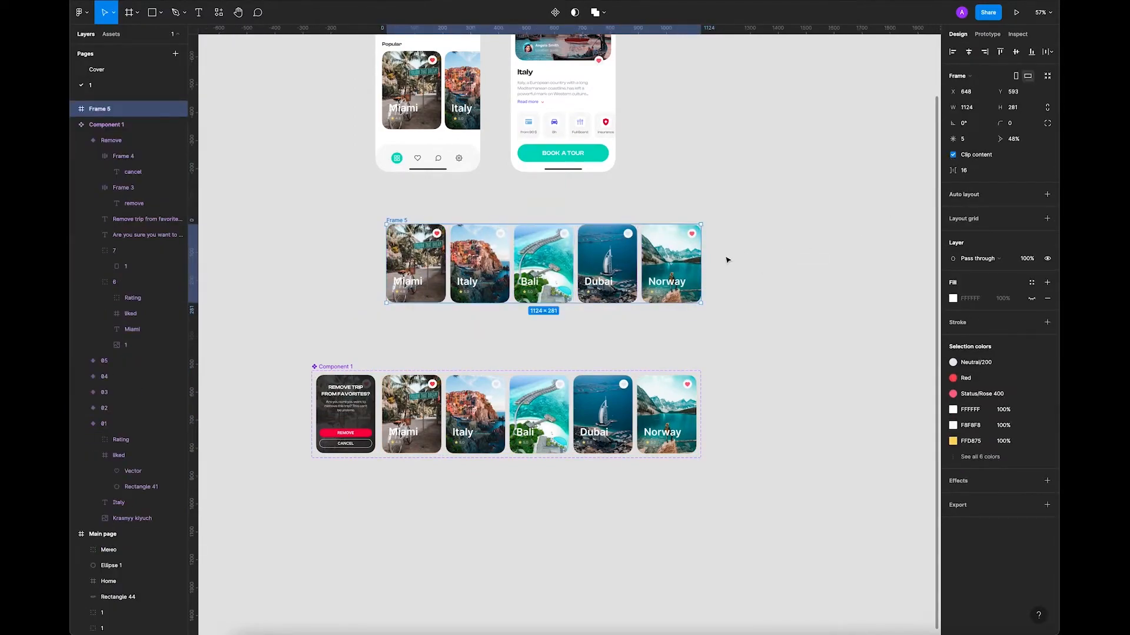
{"action": "left_click_drag", "start_coordinate": [701, 263], "coordinate": [477, 257]}
{"action": "left_click", "coordinate": [587, 315]}
Step: Take the two old Miami and Italy cards out of the Main page and delete them
{"action": "scroll", "coordinate": [587, 315], "scroll_direction": "up", "scroll_amount": 3}
{"action": "left_click", "coordinate": [412, 176]}
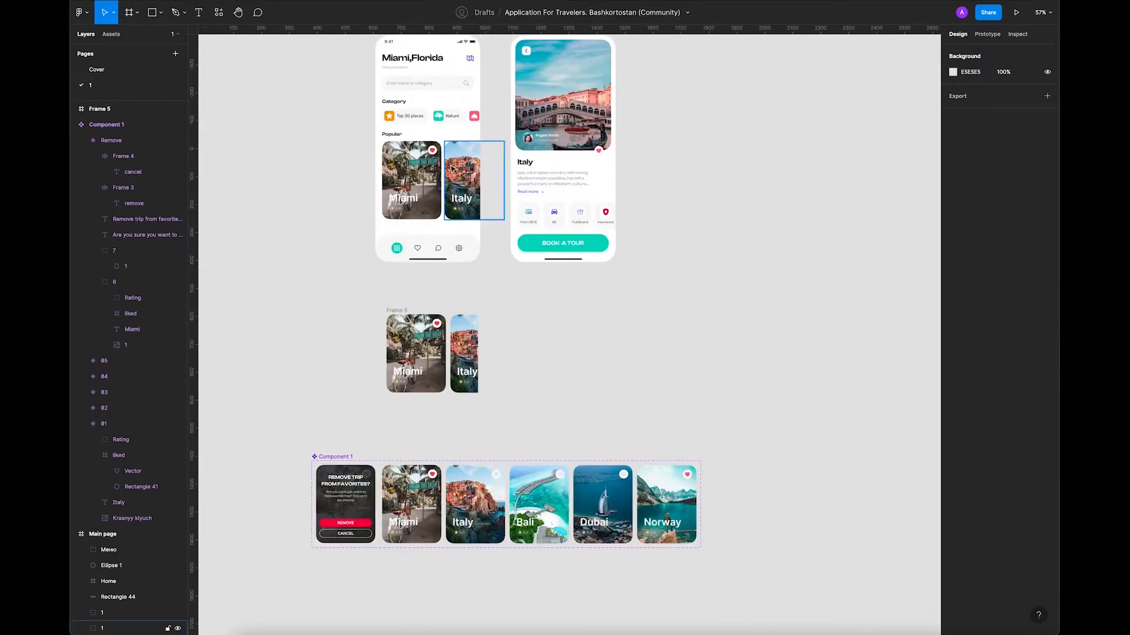
{"action": "left_click", "coordinate": [446, 167], "text": "shift"}
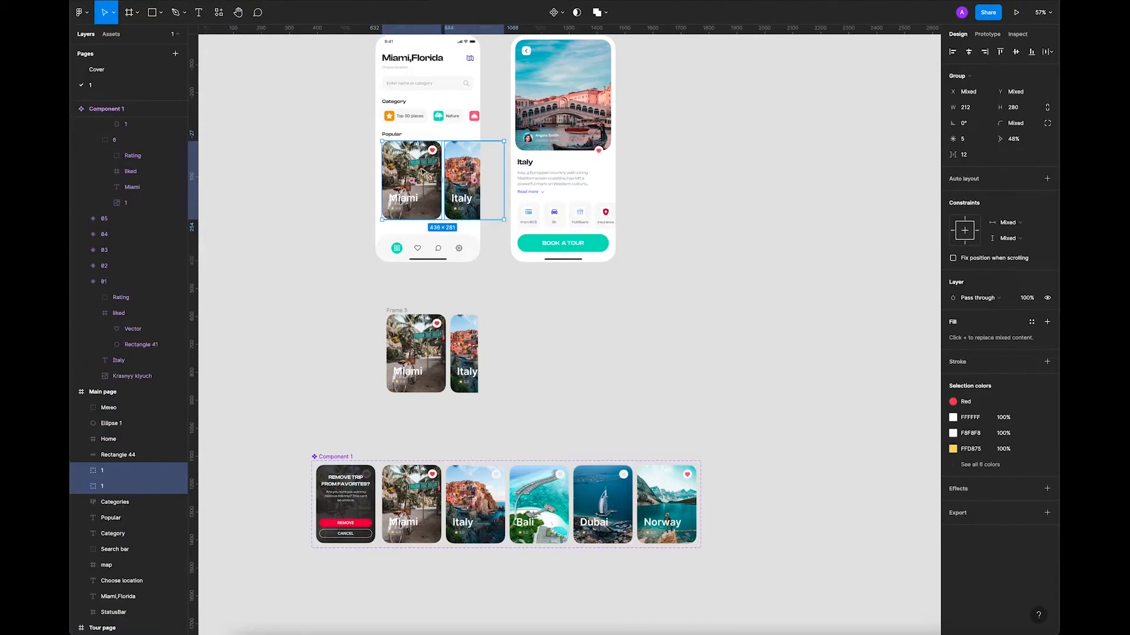
{"action": "left_click_drag", "start_coordinate": [428, 190], "coordinate": [578, 348]}
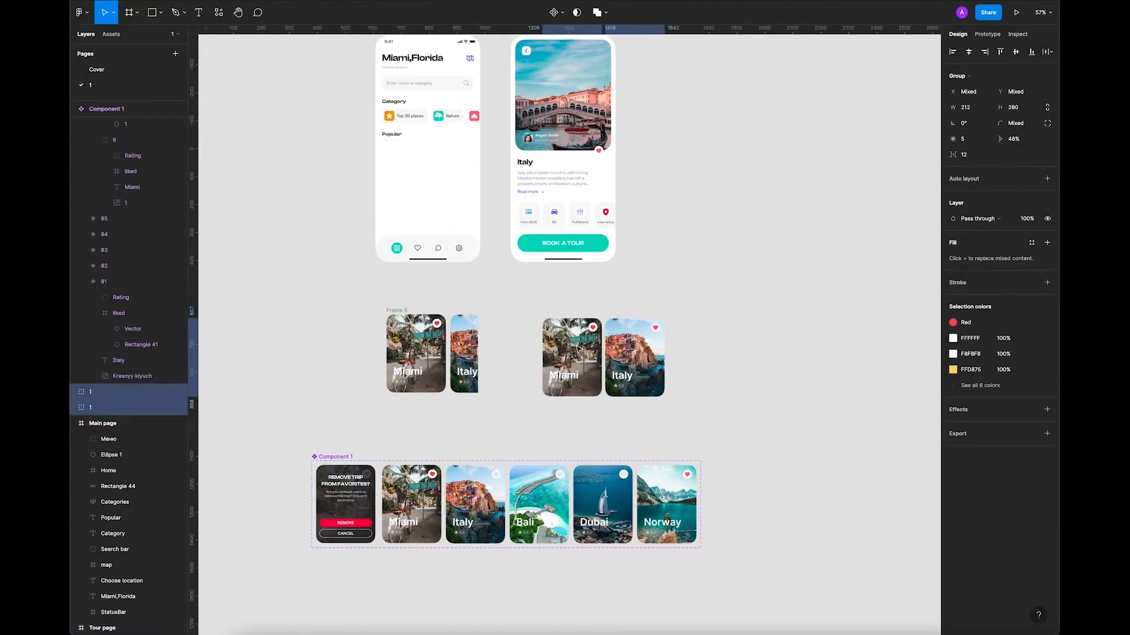
{"action": "key", "text": "Delete"}
Step: Place the clipped card frame under Popular on the Main page at X 24, Y 388 and widen it to 351 px
{"action": "left_click_drag", "start_coordinate": [399, 317], "coordinate": [405, 154]}
{"action": "scroll", "coordinate": [405, 154], "scroll_direction": "up", "scroll_amount": 5}
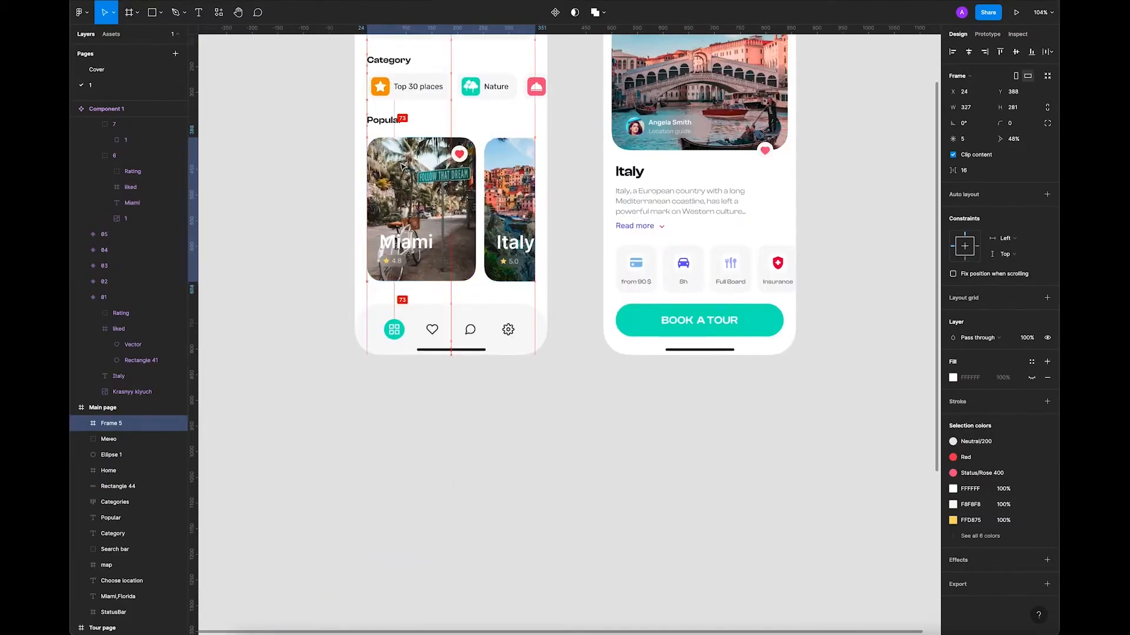
{"action": "left_click_drag", "start_coordinate": [537, 181], "coordinate": [548, 180]}
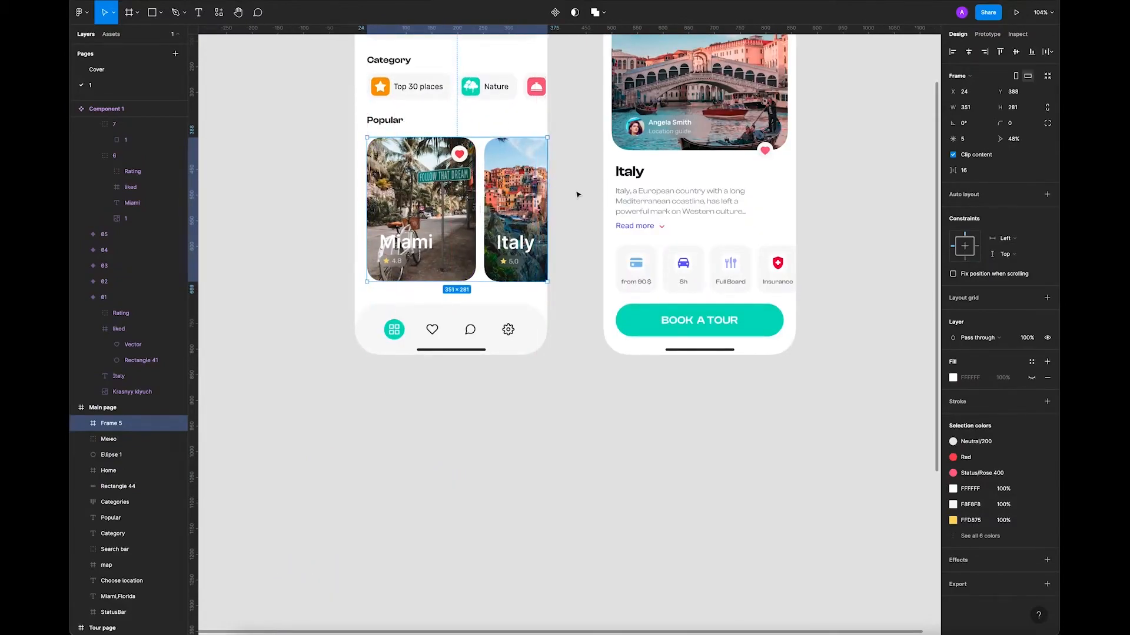
Step: Move the Tour page frame below the Main page and line up their left edges
{"action": "scroll", "coordinate": [570, 194], "scroll_direction": "down", "scroll_amount": 4}
{"action": "left_click", "coordinate": [392, 436]}
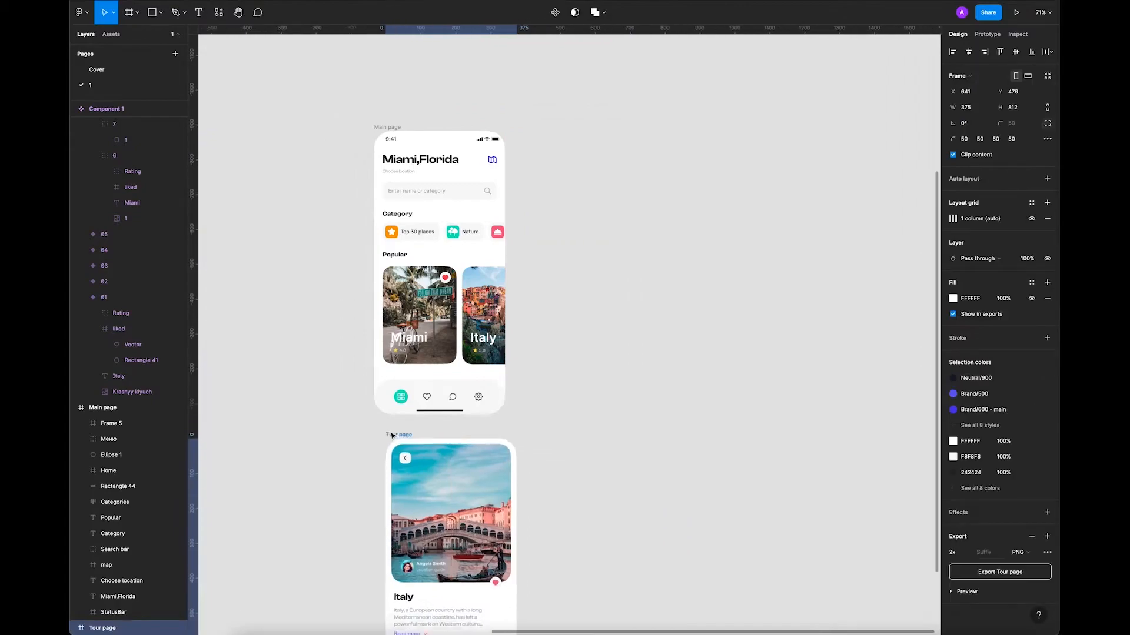
{"action": "left_click", "coordinate": [532, 255]}
{"action": "scroll", "coordinate": [547, 182], "scroll_direction": "down", "scroll_amount": 2}
{"action": "scroll", "coordinate": [500, 135], "scroll_direction": "up", "scroll_amount": 1}
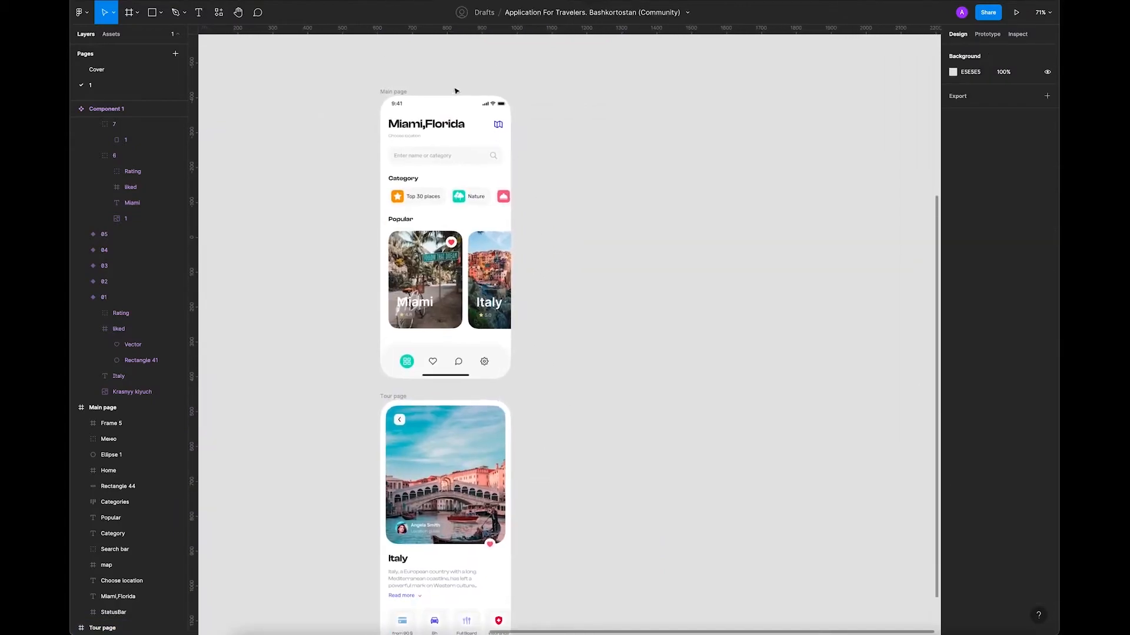
Step: Set the prototype's preview device to iPhone 13 mini, keeping the Midnight model
{"action": "left_click", "coordinate": [462, 97]}
{"action": "left_click", "coordinate": [987, 34]}
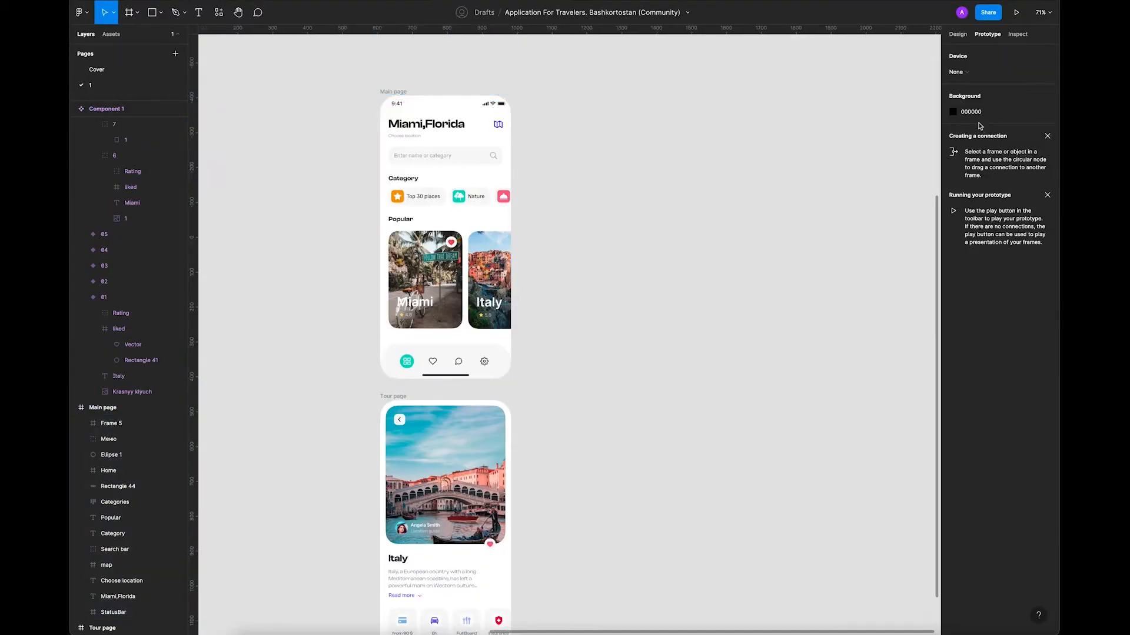
{"action": "left_click", "coordinate": [969, 75]}
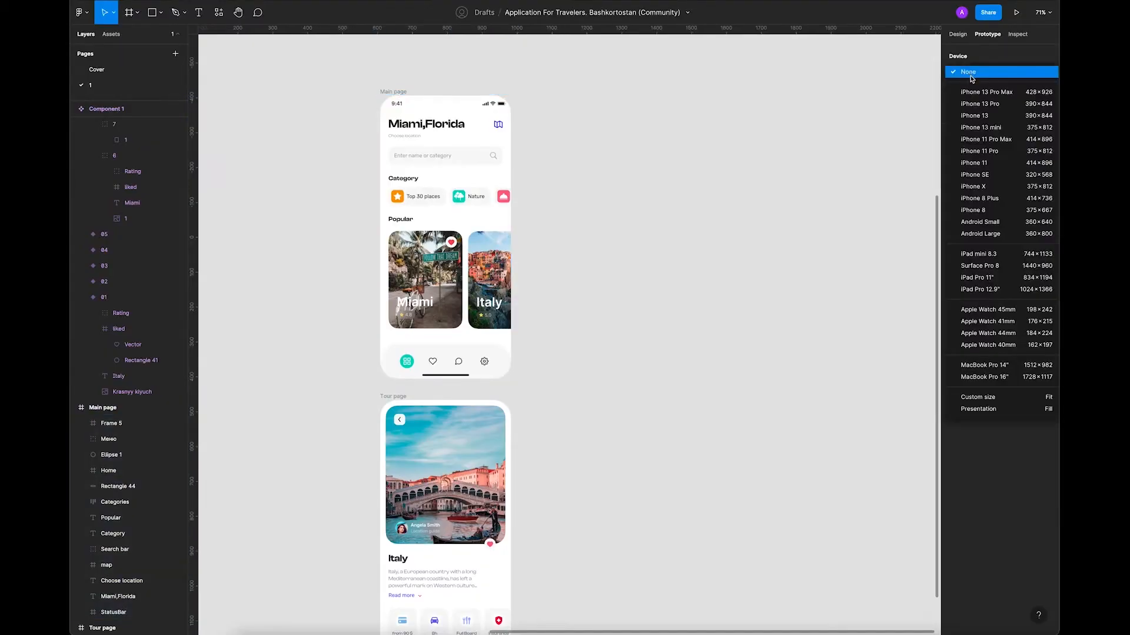
{"action": "left_click", "coordinate": [1010, 128]}
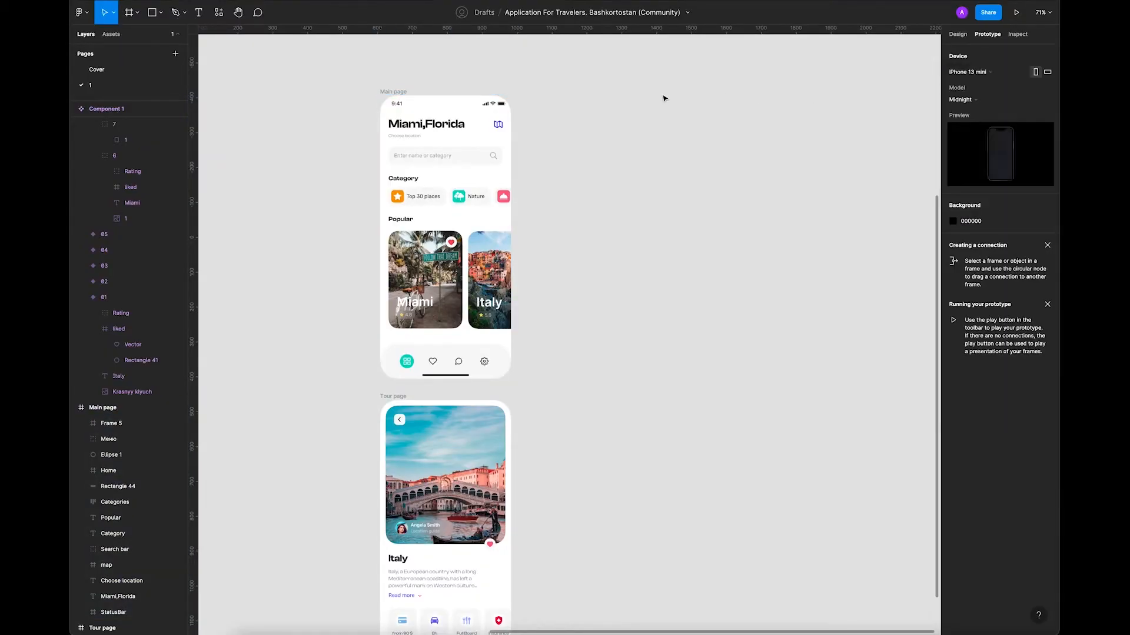
{"action": "left_click", "coordinate": [992, 100]}
{"action": "left_click", "coordinate": [987, 102]}
Step: Duplicate the Main page beside the original and give the original's card frame horizontal overflow scrolling
{"action": "left_click", "coordinate": [393, 93]}
{"action": "left_click_drag", "start_coordinate": [404, 95], "coordinate": [548, 94]}
{"action": "left_click", "coordinate": [436, 301]}
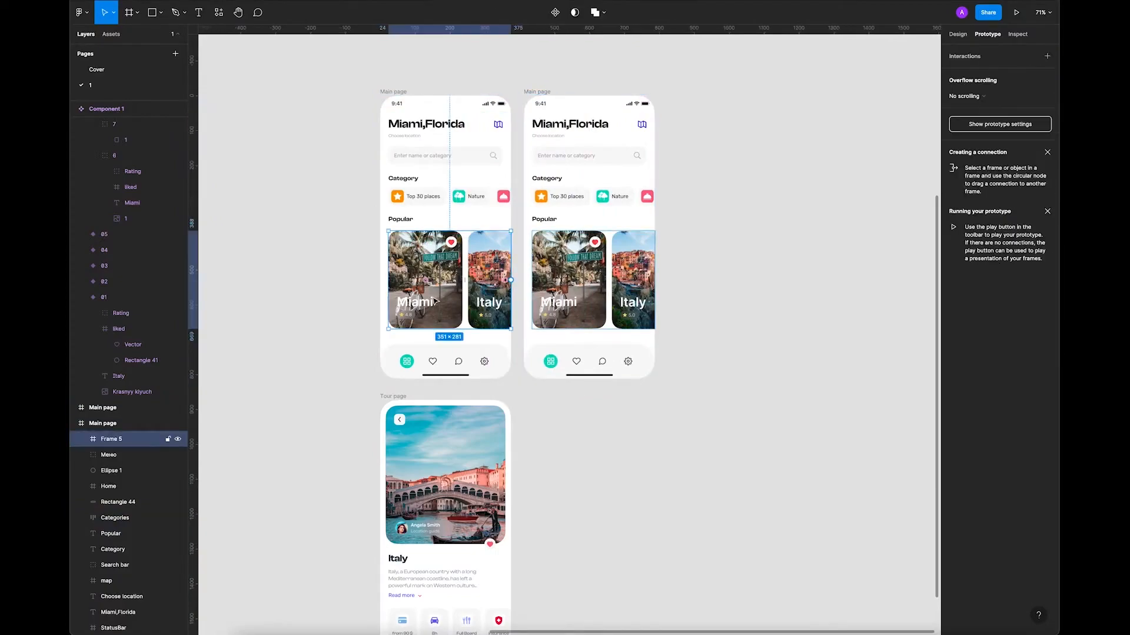
{"action": "left_click", "coordinate": [980, 97]}
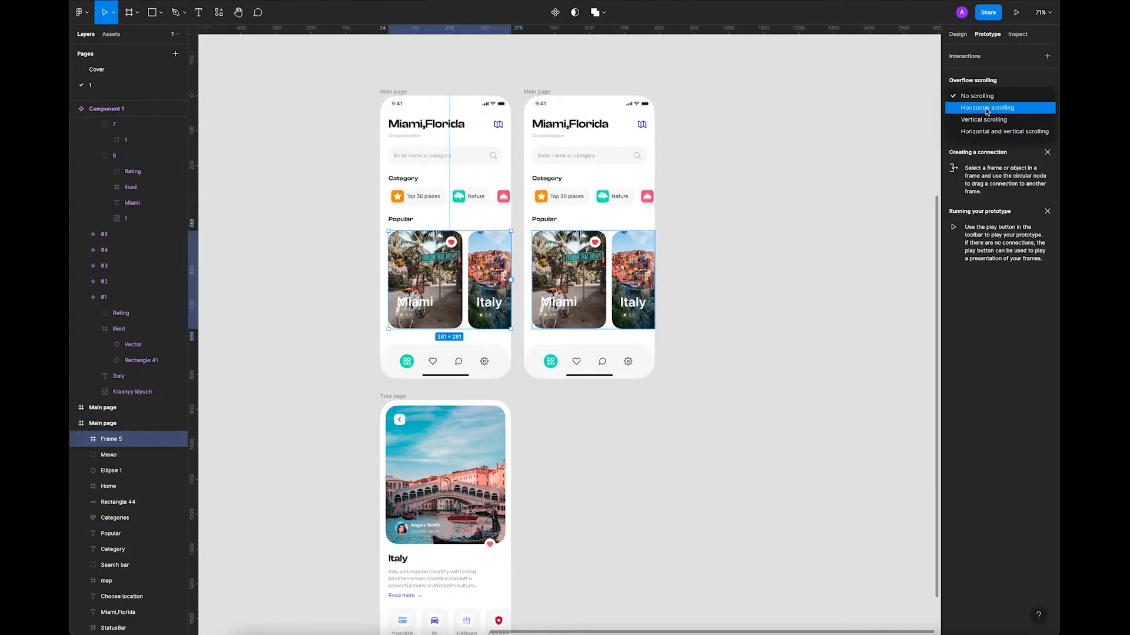
{"action": "left_click", "coordinate": [988, 108]}
{"action": "left_click", "coordinate": [787, 233]}
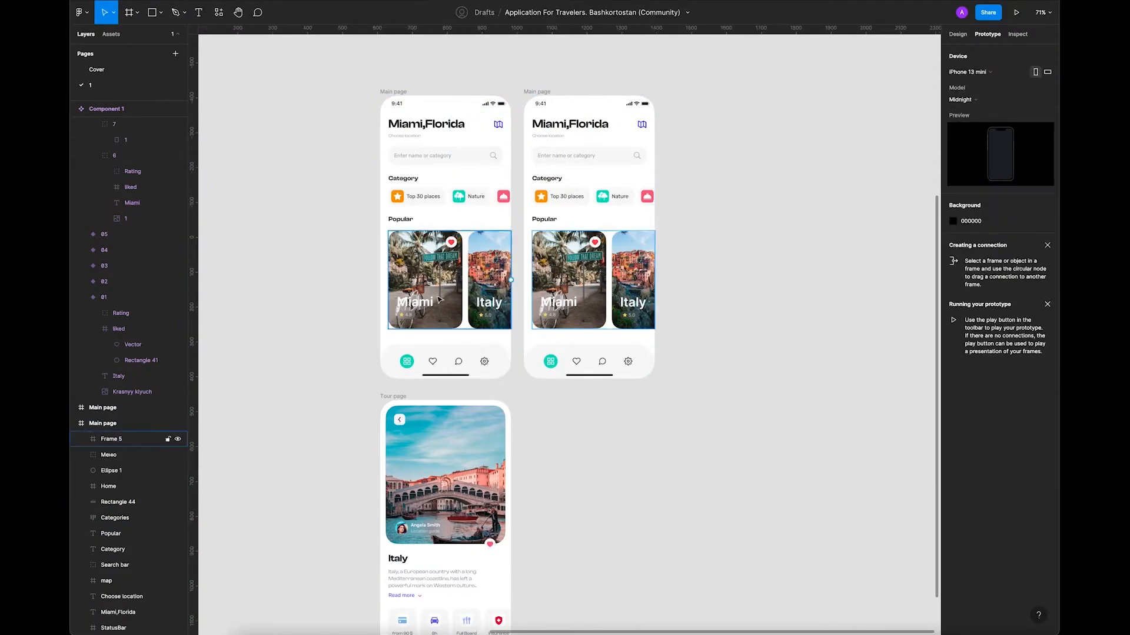
Step: Switch the Miami card on the duplicated Main page to the remove-from-favorites confirmation variant
{"action": "left_click", "coordinate": [444, 267]}
{"action": "key", "text": "Escape"}
{"action": "left_click", "coordinate": [957, 34]}
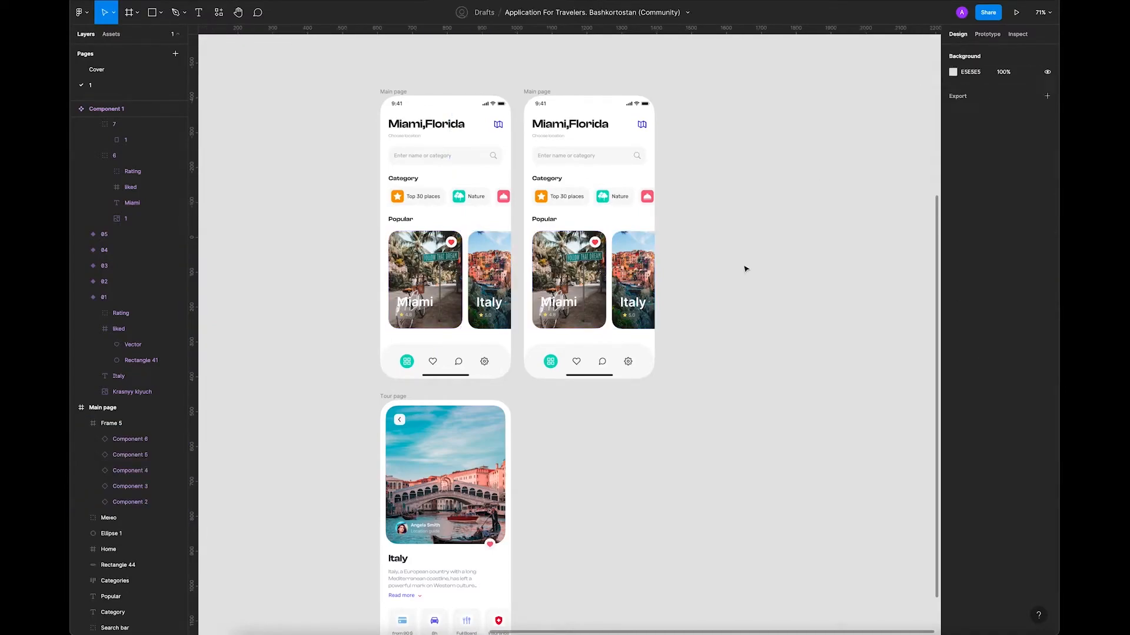
{"action": "double_click", "coordinate": [574, 273]}
{"action": "left_click", "coordinate": [995, 194]}
{"action": "left_click", "coordinate": [1004, 240]}
{"action": "left_click", "coordinate": [779, 273]}
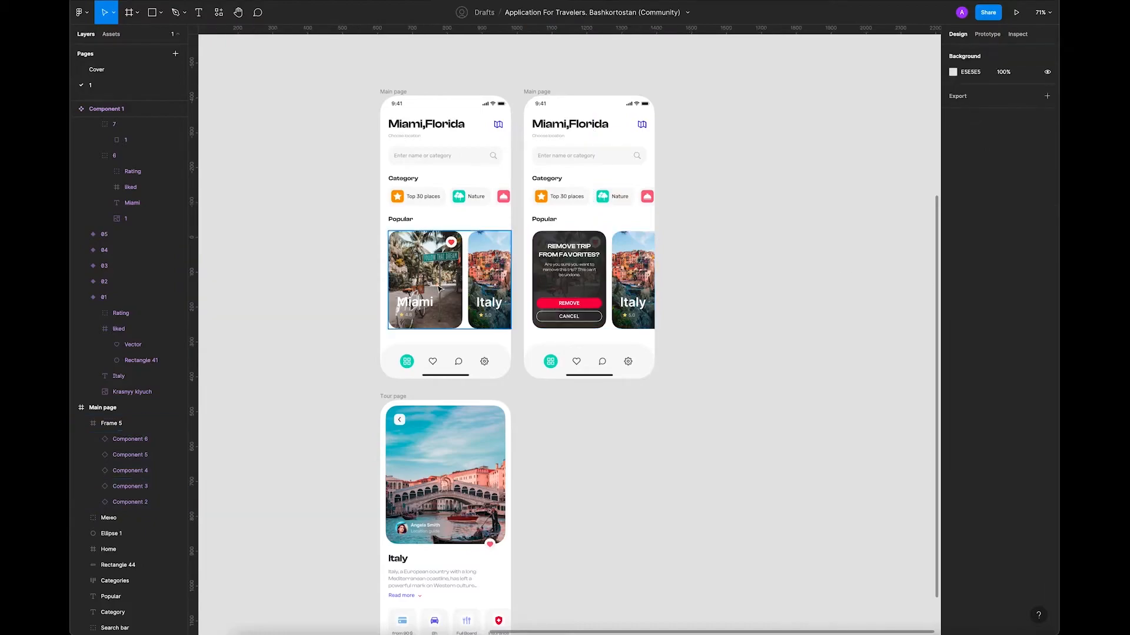
{"action": "left_click", "coordinate": [439, 288]}
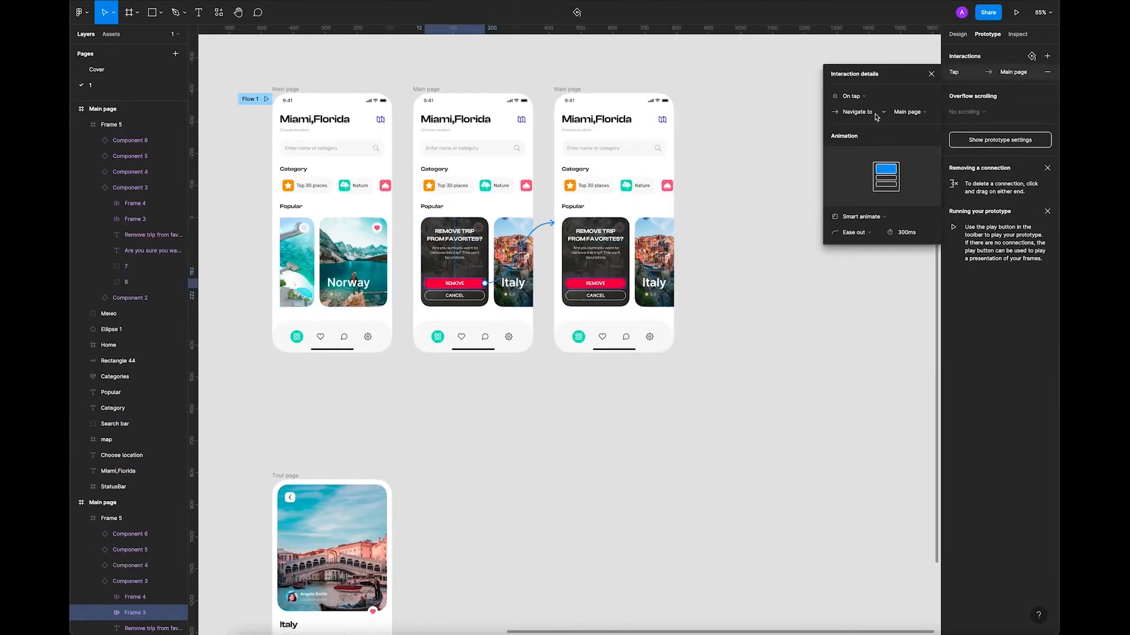
Step: Delete the confirmation card from the third Main page and shift the remaining cards so Italy takes the first position
{"action": "left_click", "coordinate": [723, 280]}
{"action": "left_click", "coordinate": [602, 264]}
{"action": "key", "text": "Delete"}
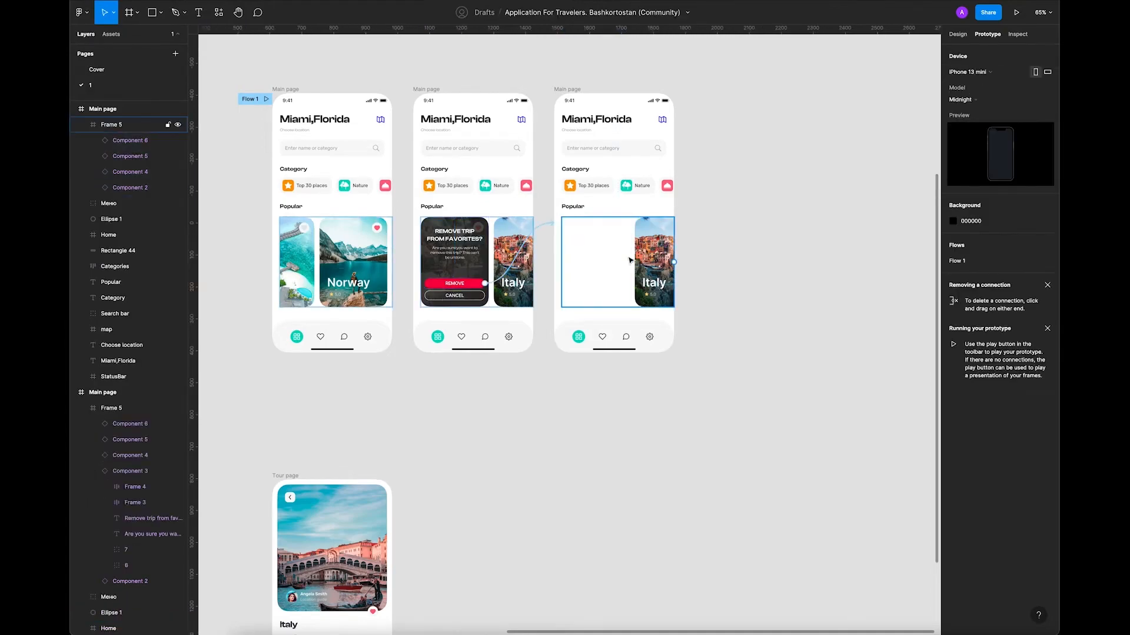
{"action": "left_click", "coordinate": [647, 260]}
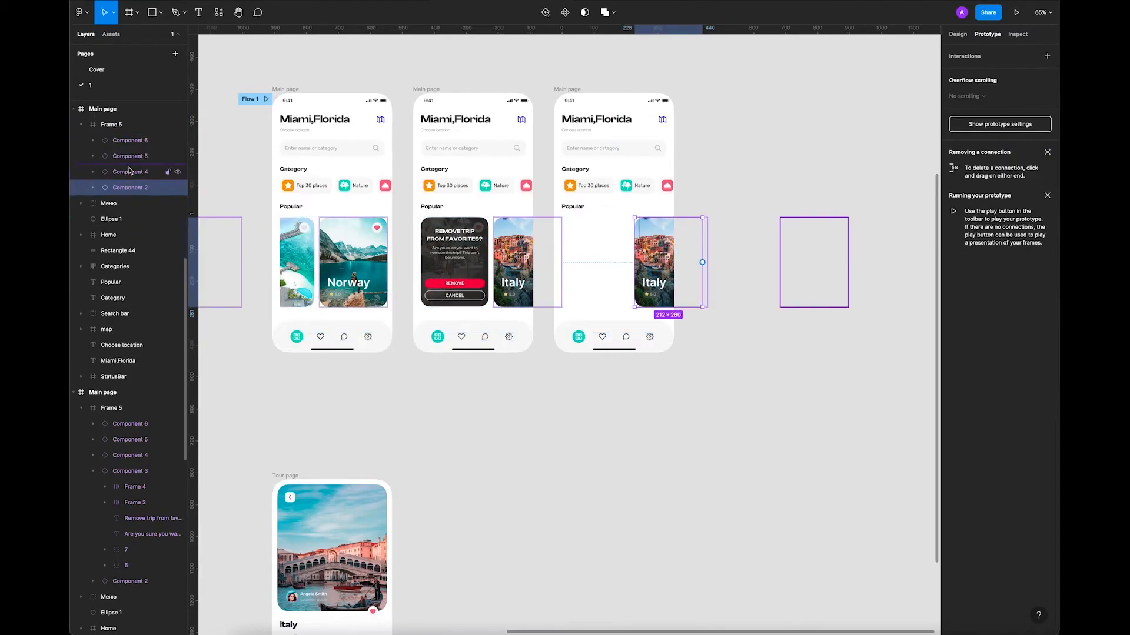
{"action": "key", "text": "ctrl+a"}
{"action": "left_click_drag", "start_coordinate": [650, 247], "coordinate": [583, 246]}
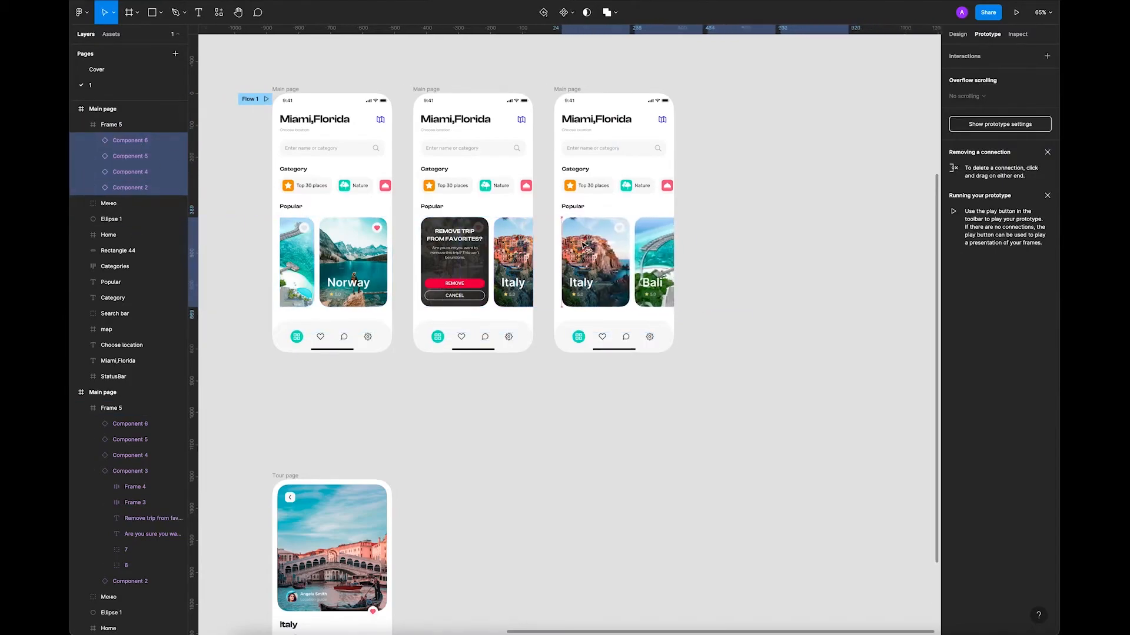
{"action": "left_click", "coordinate": [528, 411]}
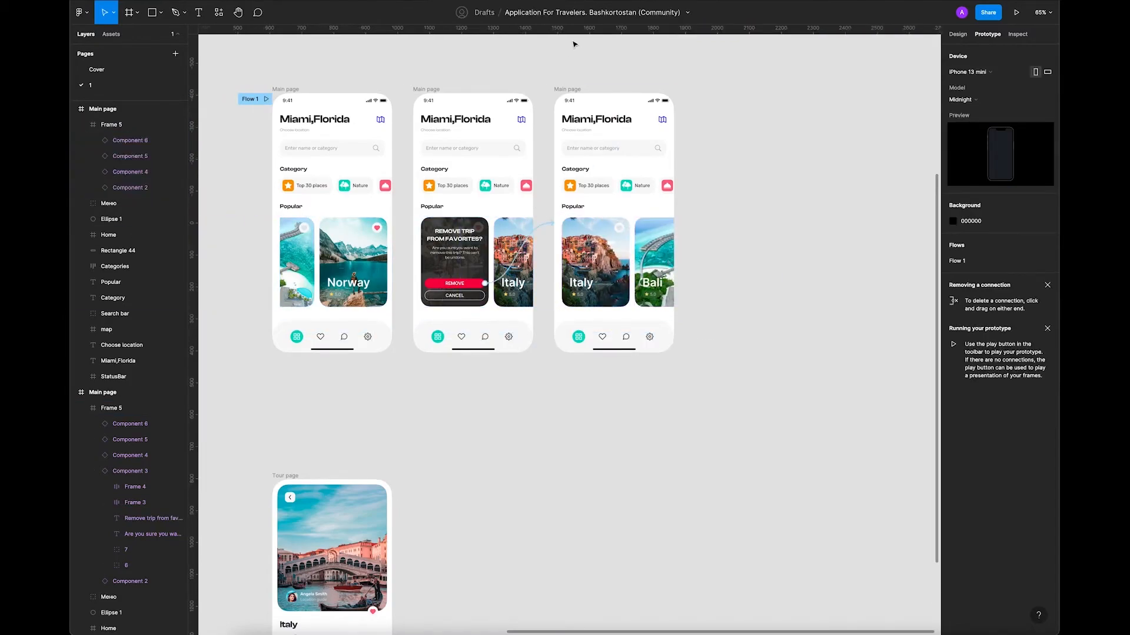
Step: Preview the prototype and test the Remove button on the confirmation card
{"action": "left_click", "coordinate": [579, 1]}
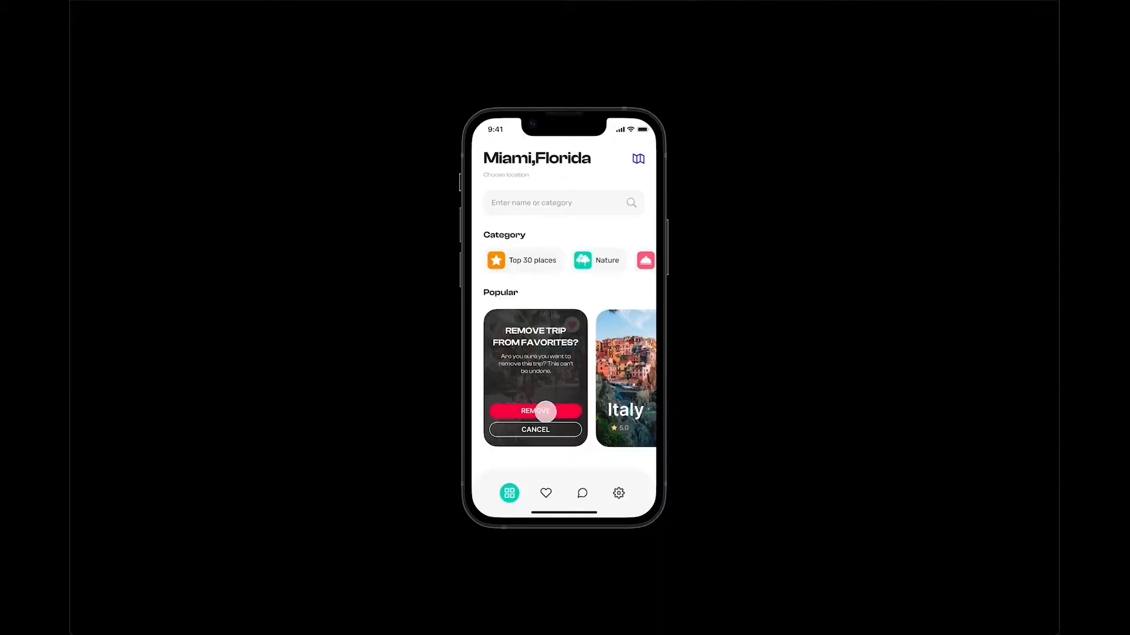
{"action": "left_click", "coordinate": [541, 410]}
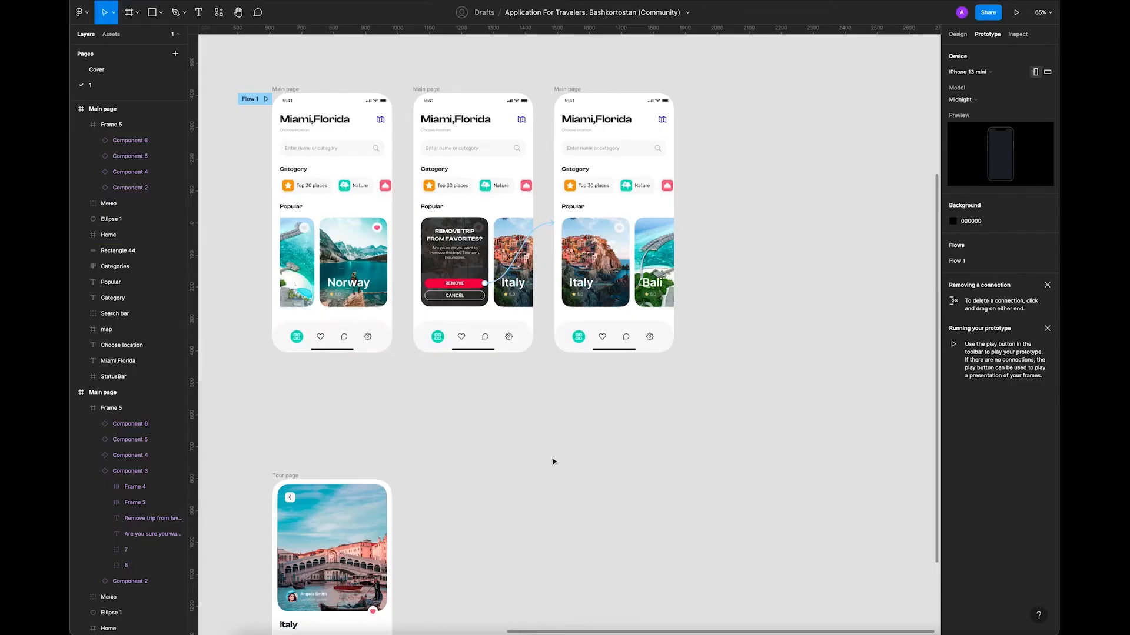
Step: Place the Tour page beside the third Main page and link that page's Italy card to it on tap with Smart animate
{"action": "scroll", "coordinate": [552, 459], "scroll_direction": "left", "scroll_amount": 2}
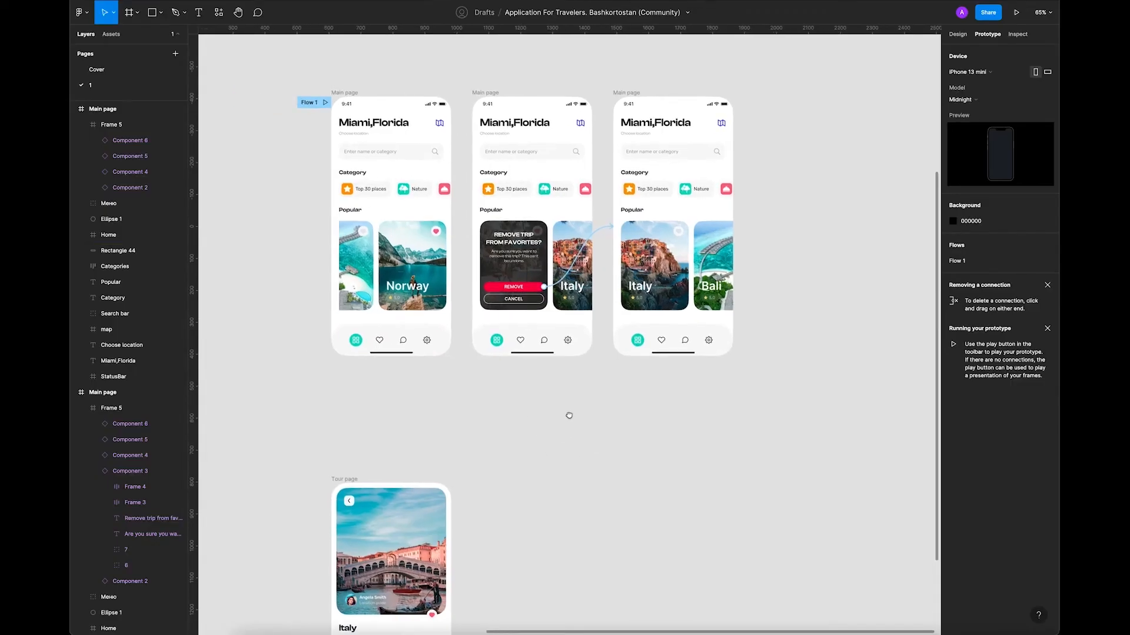
{"action": "left_click_drag", "start_coordinate": [334, 477], "coordinate": [696, 104]}
{"action": "left_click", "coordinate": [625, 243]}
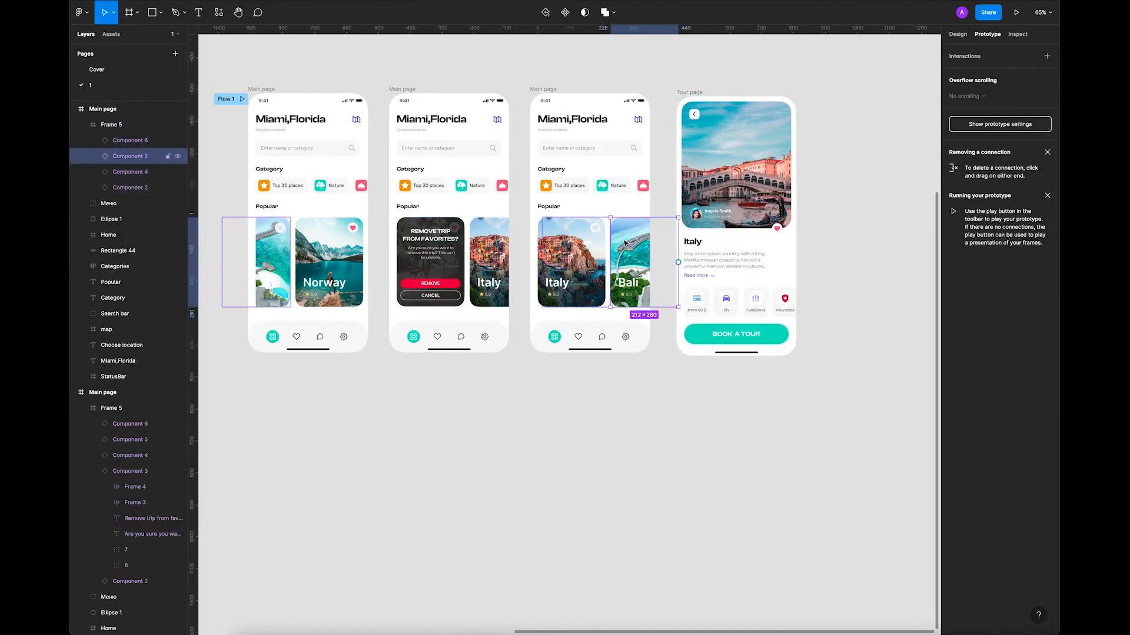
{"action": "left_click", "coordinate": [165, 172]}
{"action": "left_click", "coordinate": [567, 272]}
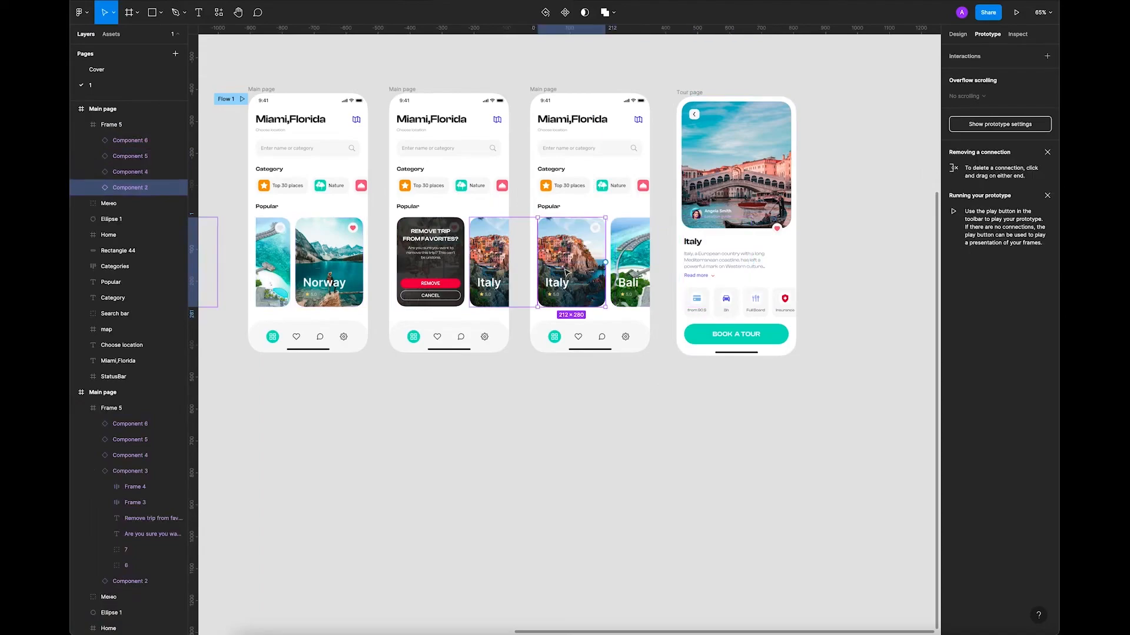
{"action": "left_click_drag", "start_coordinate": [605, 262], "coordinate": [712, 247]}
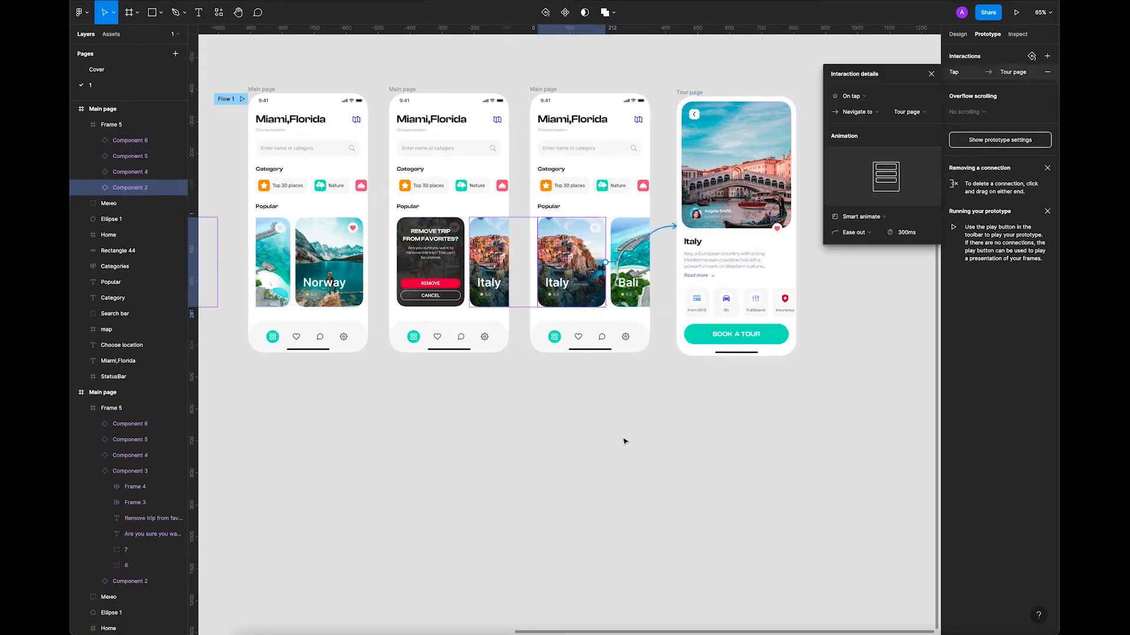
{"action": "key", "text": "Escape"}
Step: Copy the Italy card's image fill and paste it onto the large photo of the Tour page
{"action": "left_click", "coordinate": [578, 301]}
{"action": "left_click", "coordinate": [959, 35]}
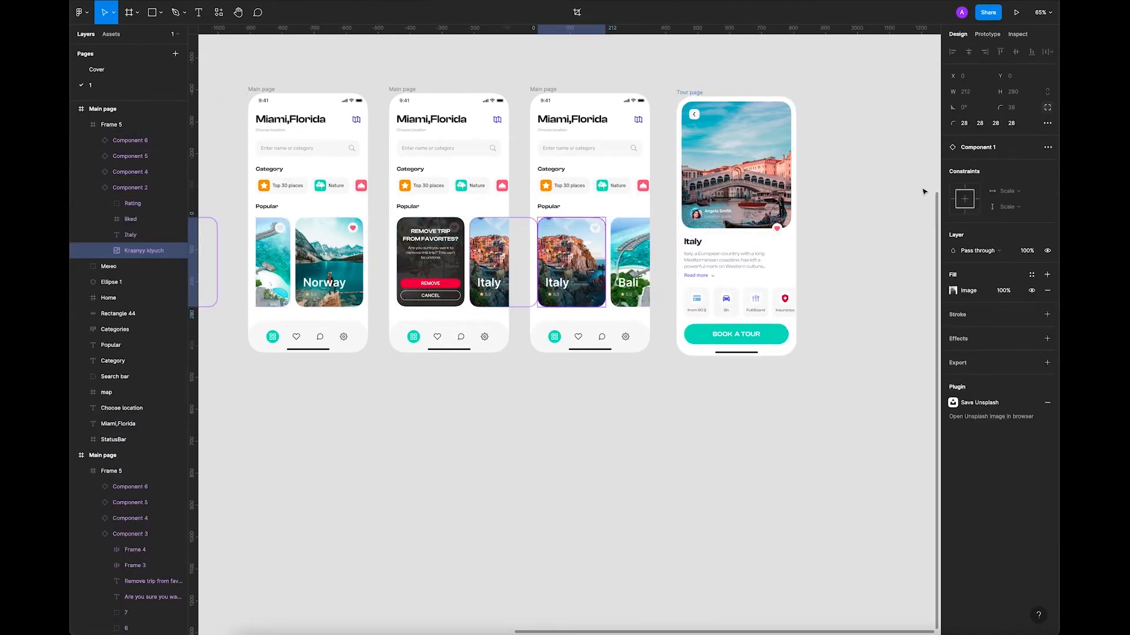
{"action": "left_click", "coordinate": [944, 292]}
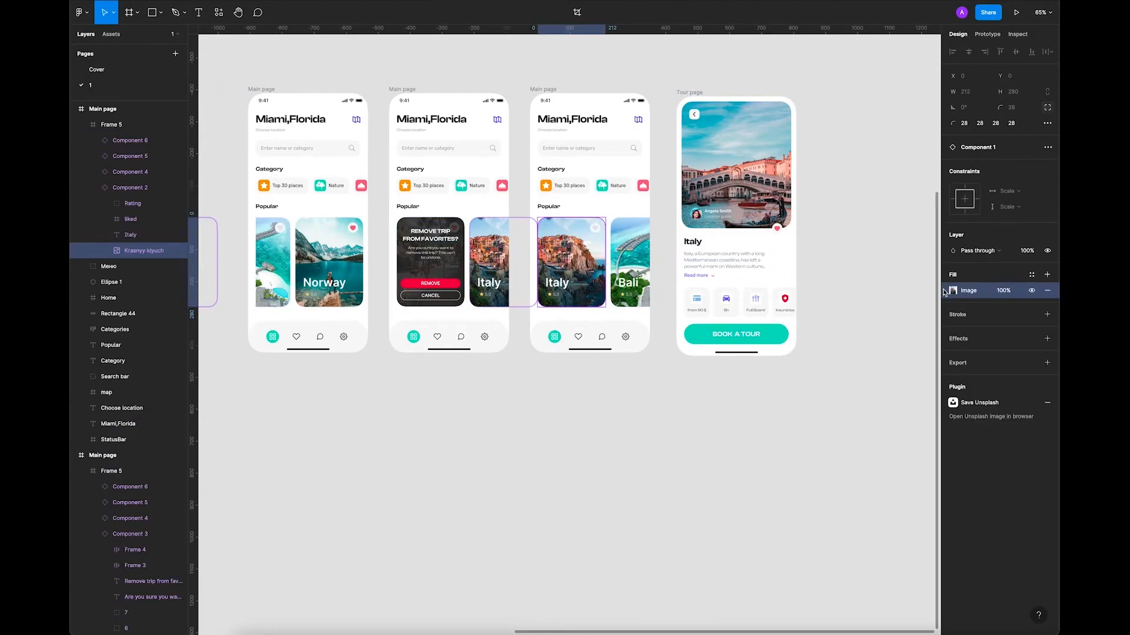
{"action": "left_click", "coordinate": [730, 169]}
{"action": "key", "text": "ctrl+v"}
{"action": "left_click", "coordinate": [884, 259]}
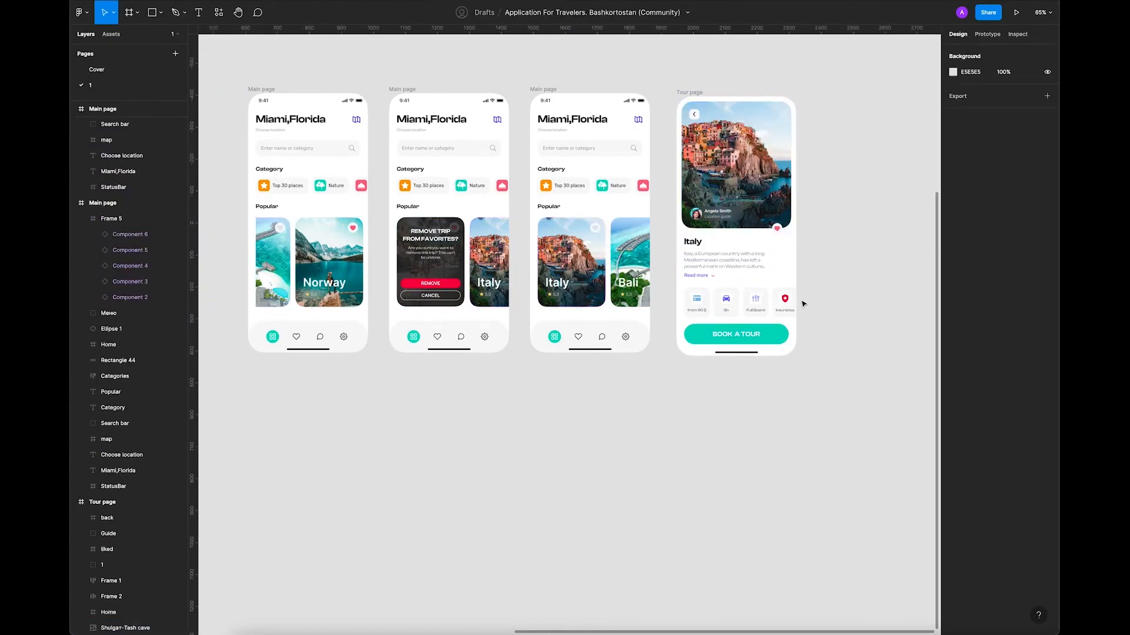
Step: Preview the prototype, testing the removal of the Miami card and the opening of the Italy card
{"action": "key", "text": "super+alt+Return"}
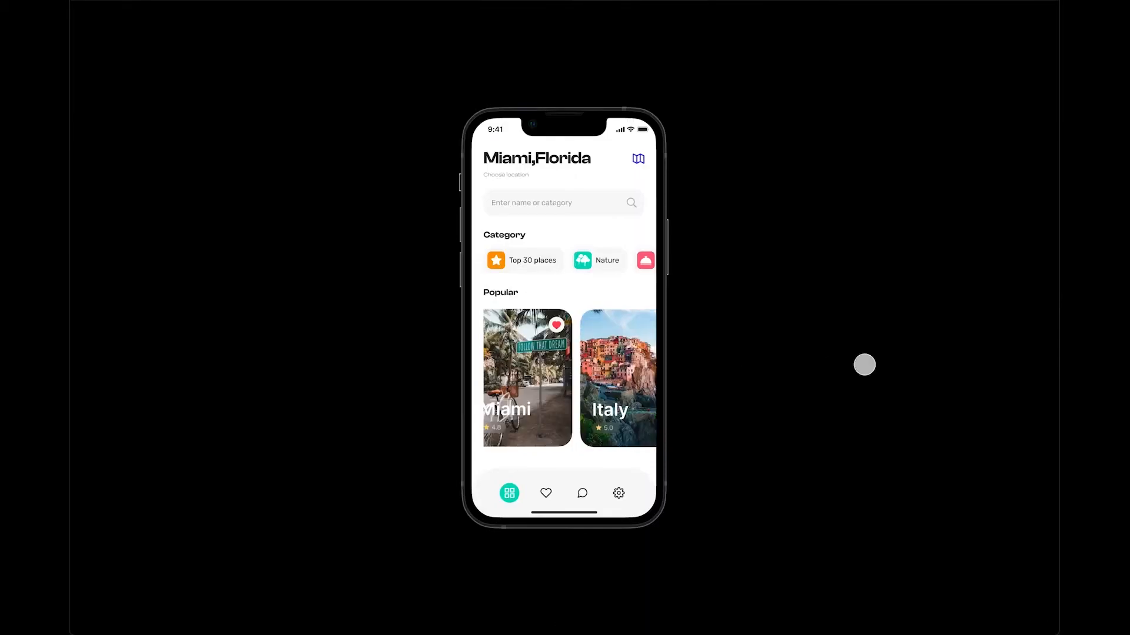
{"action": "left_click", "coordinate": [553, 411]}
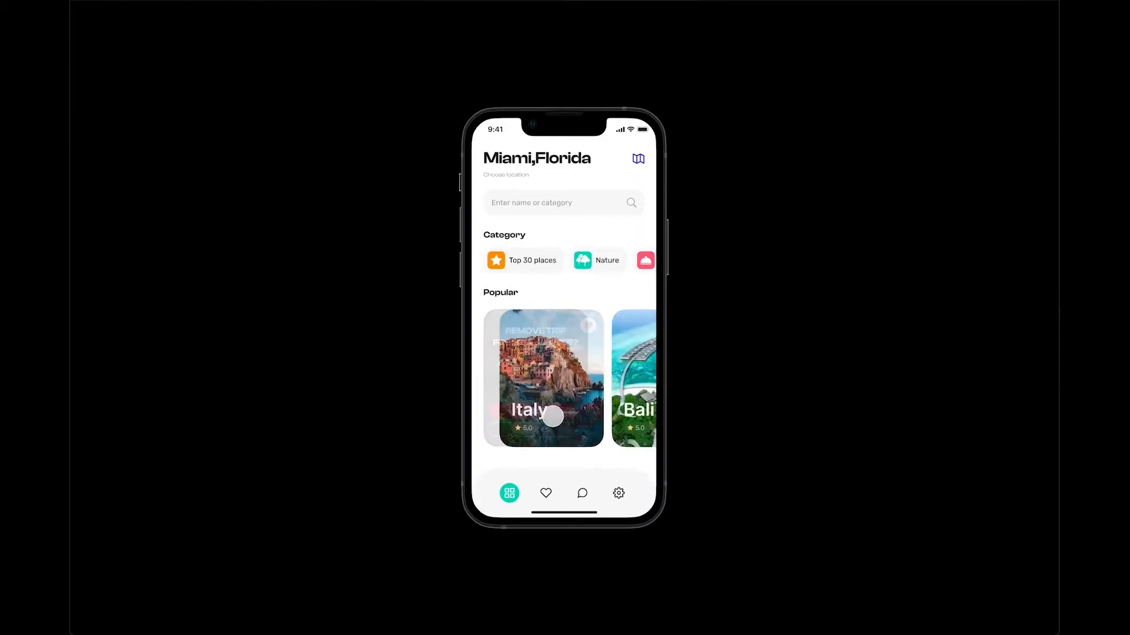
{"action": "left_click", "coordinate": [539, 353]}
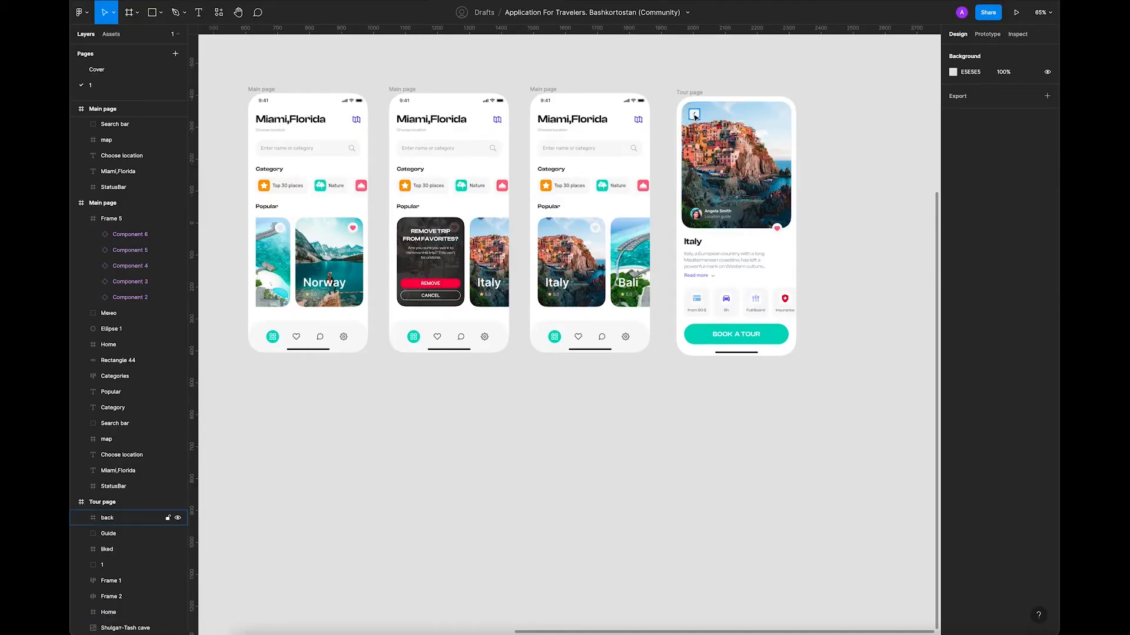
Step: Give the Tour page's back button an on-tap interaction with the Back action
{"action": "left_click", "coordinate": [694, 116]}
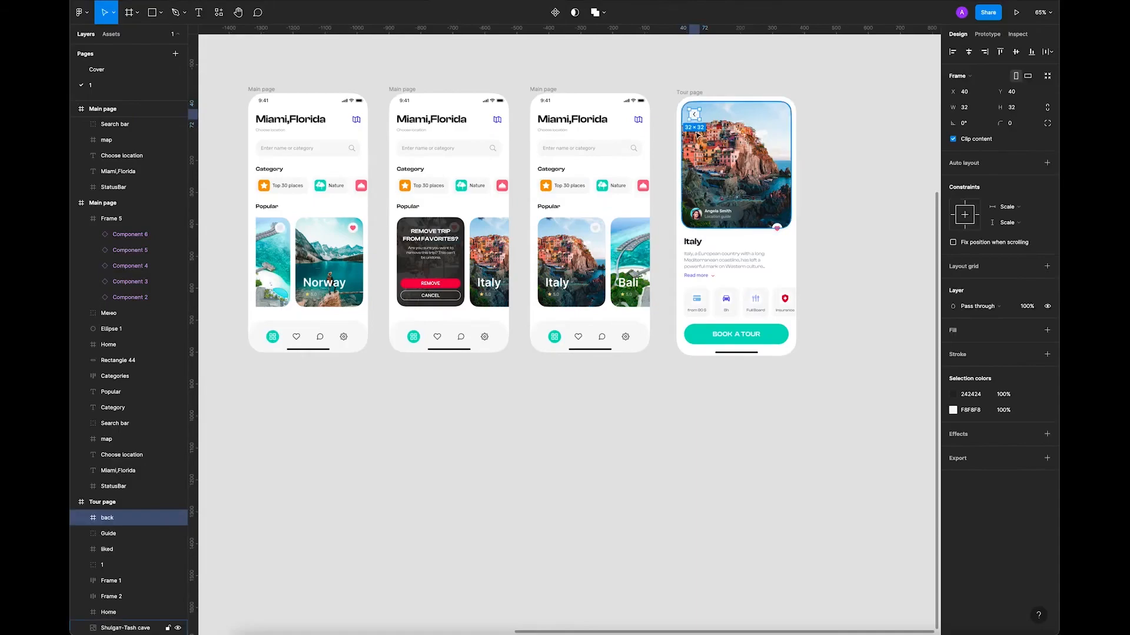
{"action": "left_click", "coordinate": [986, 34]}
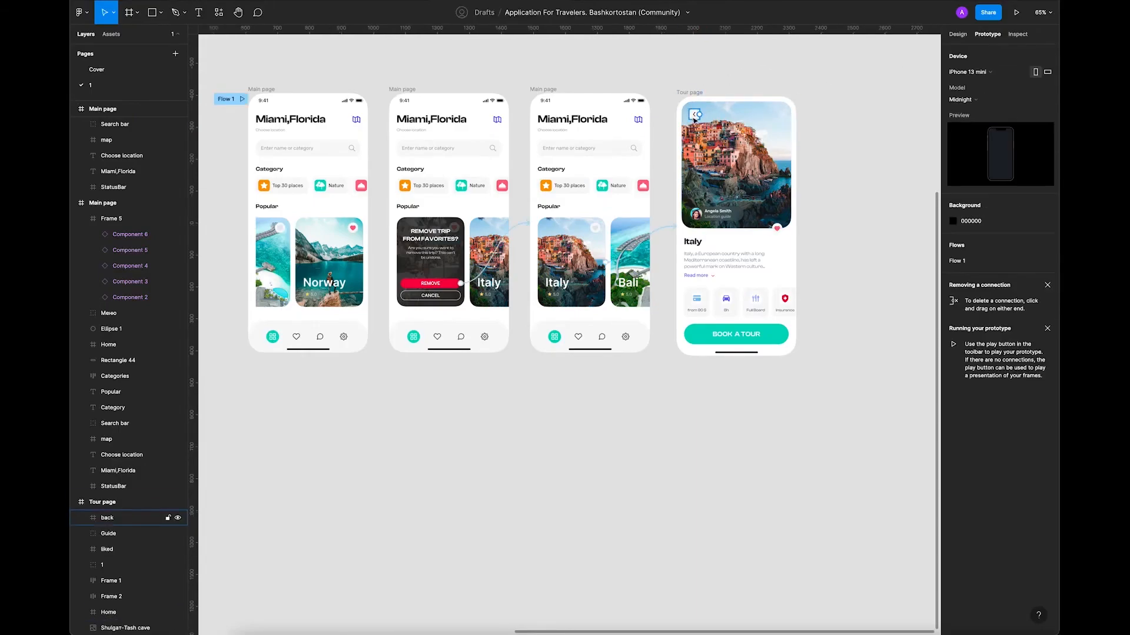
{"action": "left_click", "coordinate": [665, 222]}
{"action": "left_click", "coordinate": [696, 116]}
{"action": "left_click_drag", "start_coordinate": [666, 125], "coordinate": [808, 117]}
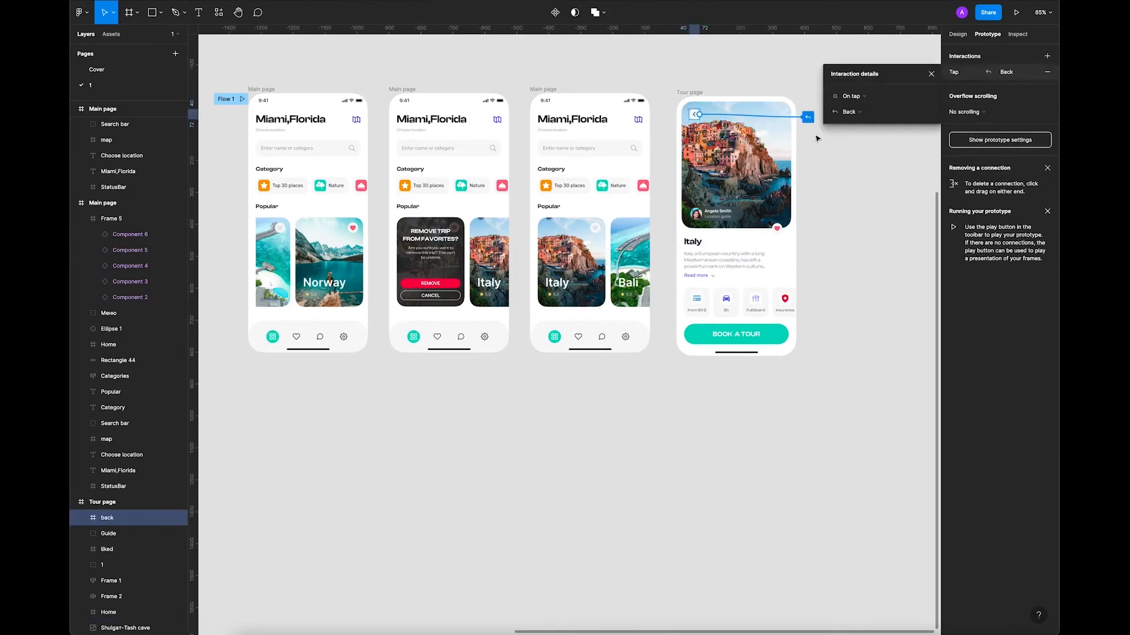
{"action": "left_click", "coordinate": [931, 73]}
{"action": "left_click", "coordinate": [788, 301]}
{"action": "left_click", "coordinate": [964, 96]}
{"action": "left_click", "coordinate": [856, 275]}
{"action": "left_click", "coordinate": [856, 275]}
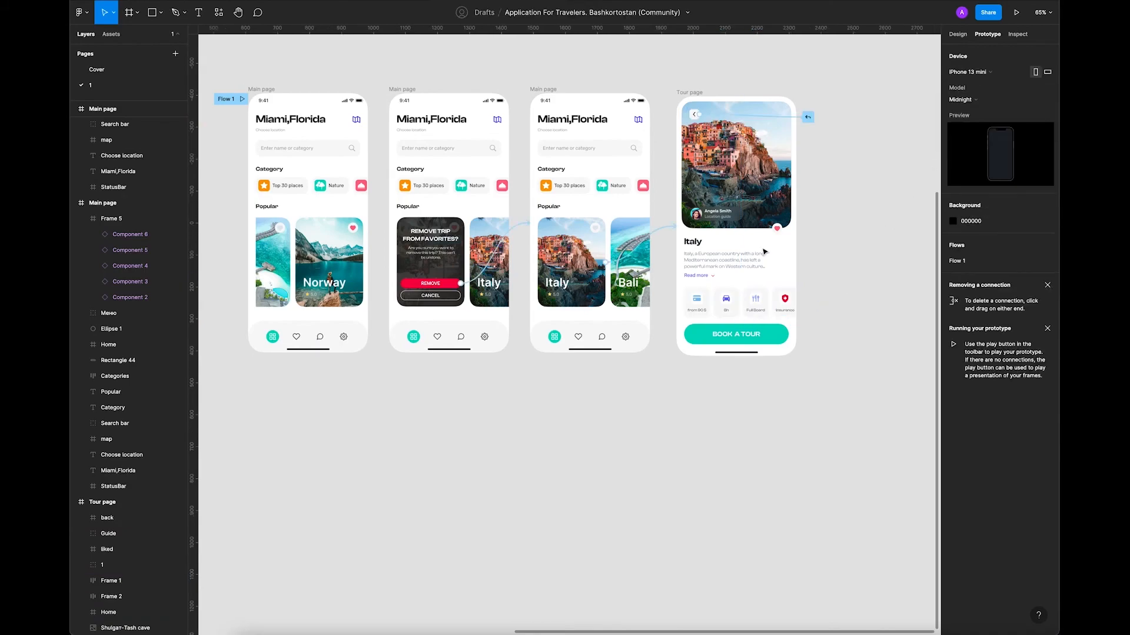
{"action": "scroll", "coordinate": [798, 255], "scroll_direction": "down", "scroll_amount": 2}
{"action": "left_click", "coordinate": [957, 35]}
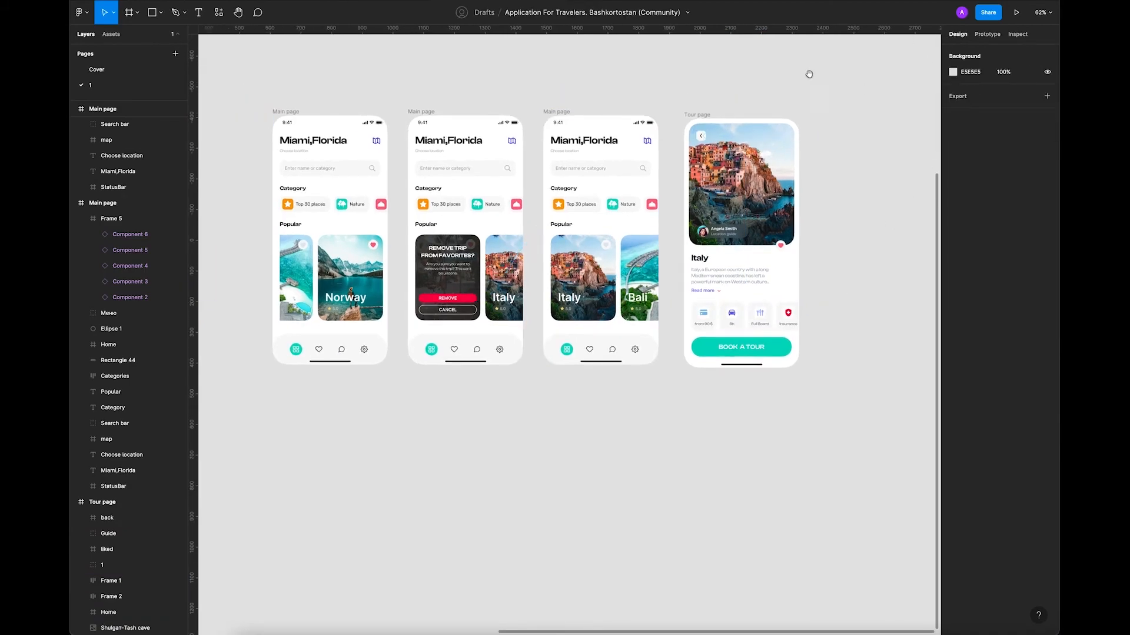
{"action": "scroll", "coordinate": [796, 113], "scroll_direction": "up", "scroll_amount": 2}
{"action": "scroll", "coordinate": [588, 198], "scroll_direction": "up", "scroll_amount": 2}
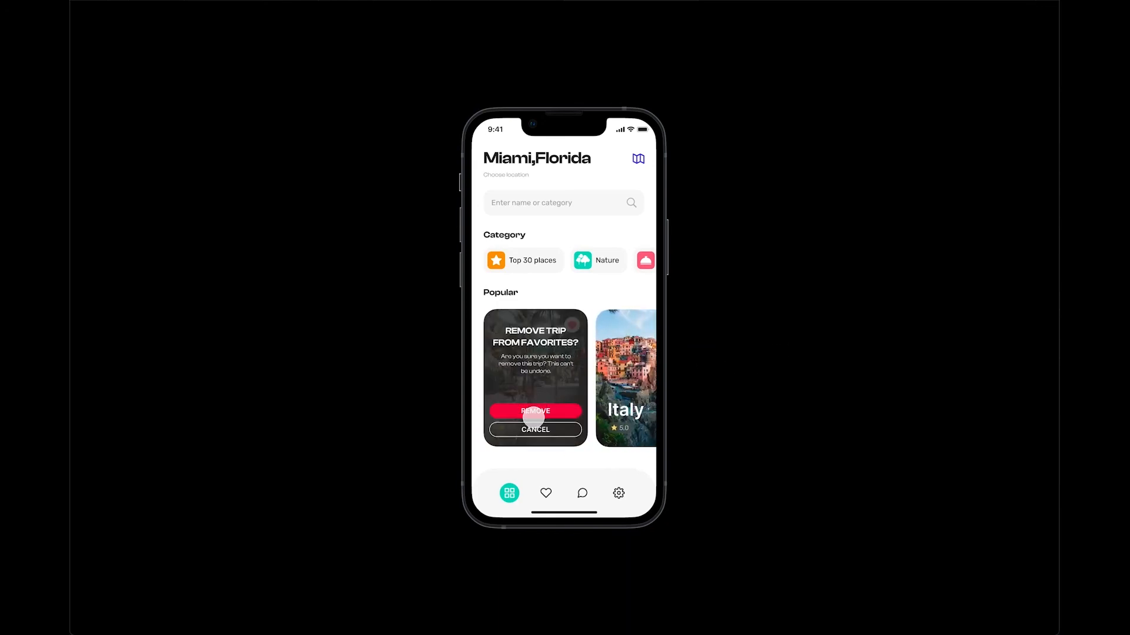
Step: Test the finished flow in the preview by removing the trip, opening the Italy tour and returning to the Main page
{"action": "left_click", "coordinate": [536, 411]}
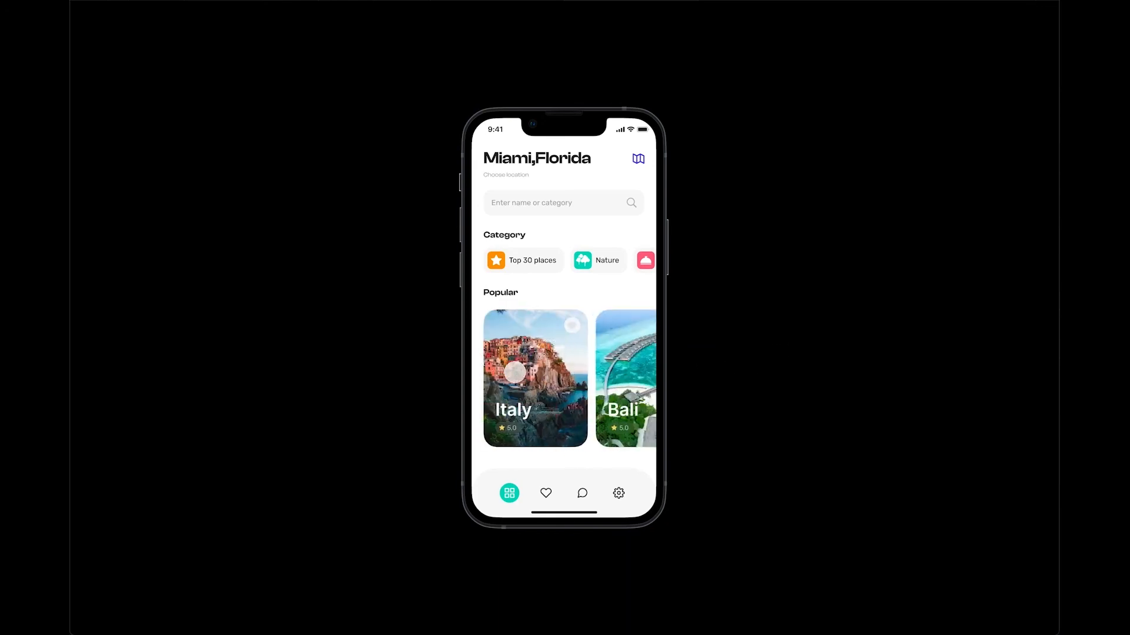
{"action": "left_click", "coordinate": [524, 352]}
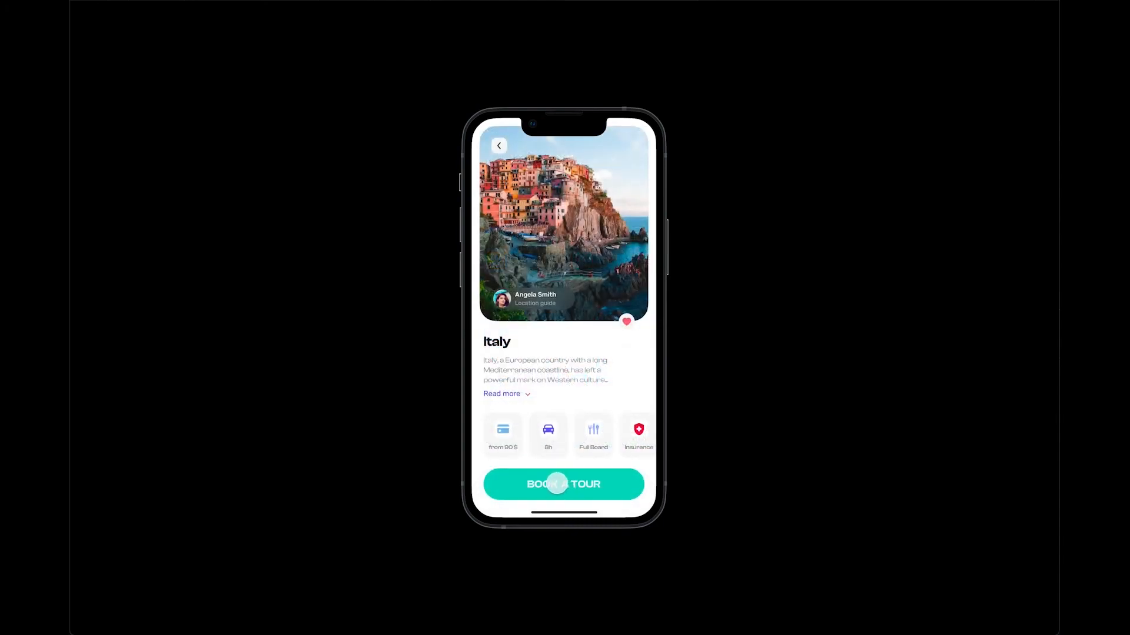
{"action": "left_click", "coordinate": [498, 145]}
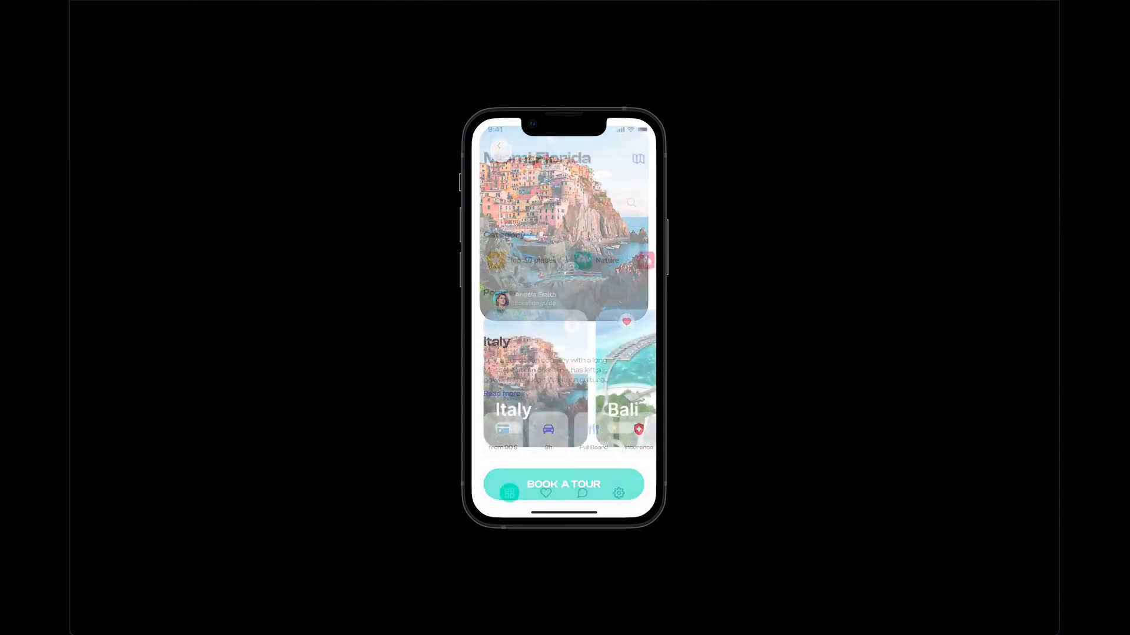